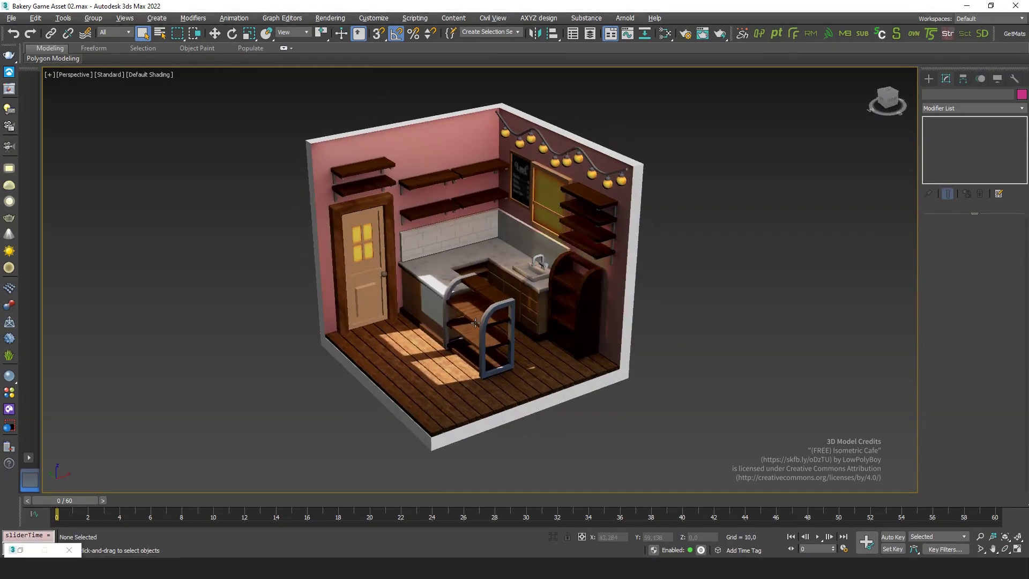
# Preview the bakery room's build-in animation, then stop it and rewind to frame 0.
pyautogui.scroll(2, 475, 323)
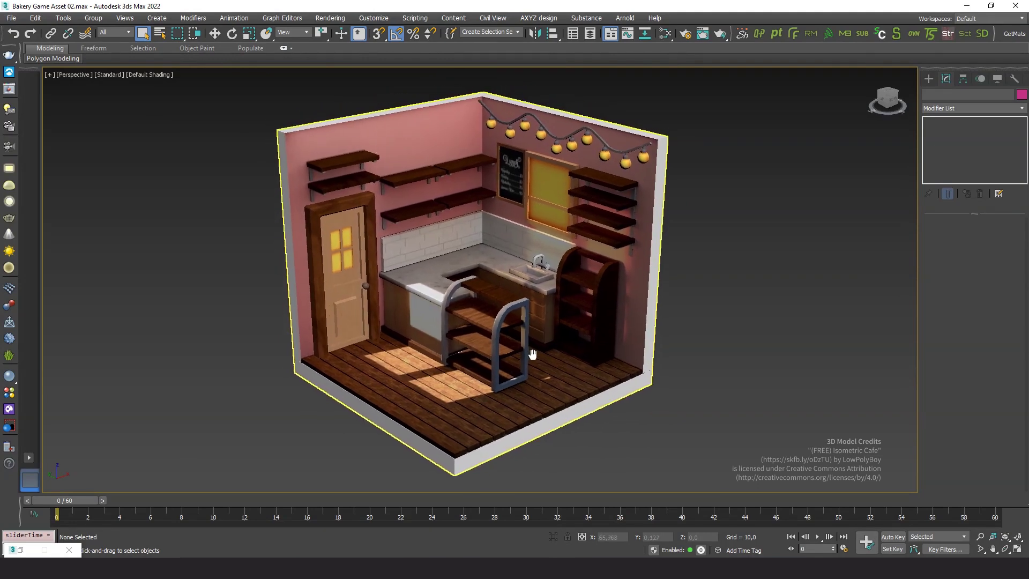
pyautogui.scroll(-1, 538, 376)
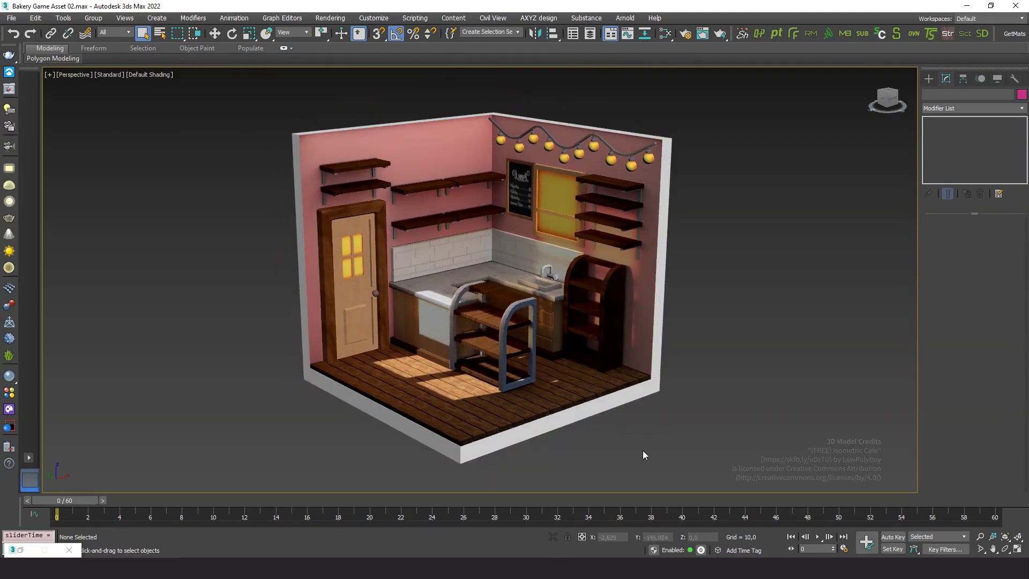
pyautogui.click(818, 538)
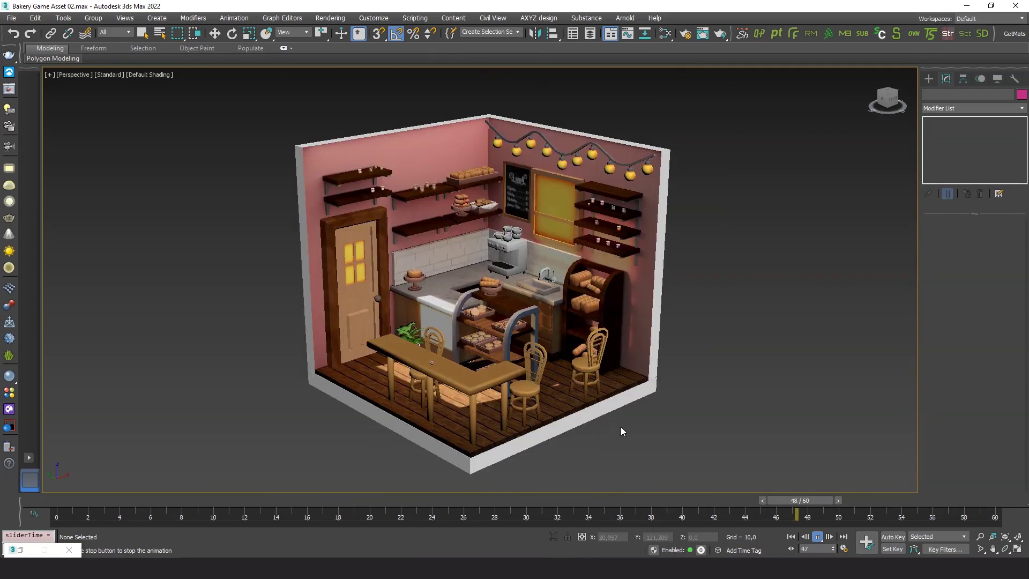
pyautogui.press('/')
pyautogui.press('Home')
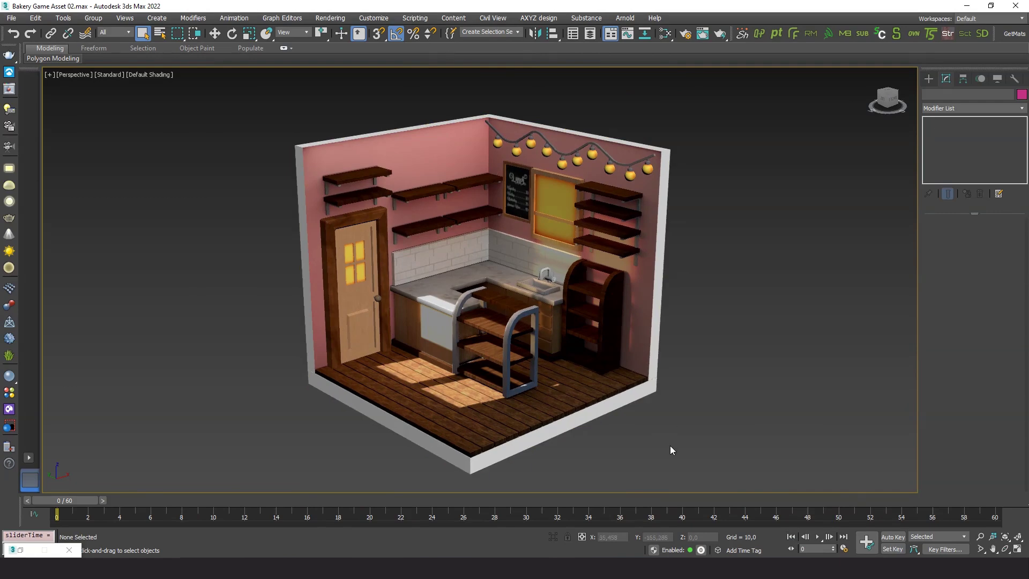
# Restore the Showcaser v1.02 window and move it aside.
pyautogui.click(20, 550)
pyautogui.moveTo(322, 429); pyautogui.dragTo(437, 423, button='middle')
pyautogui.moveTo(183, 95); pyautogui.dragTo(164, 115)
# At frame 51, select all 45 Showcaser-animated props, then jump to the last frame.
pyautogui.moveTo(81, 500); pyautogui.dragTo(851, 476)
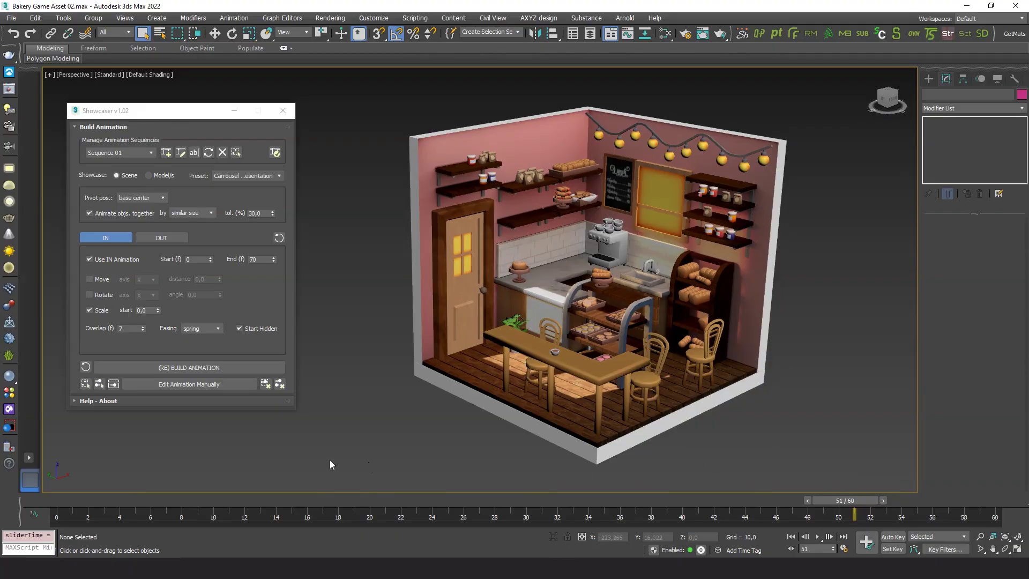
pyautogui.click(100, 384)
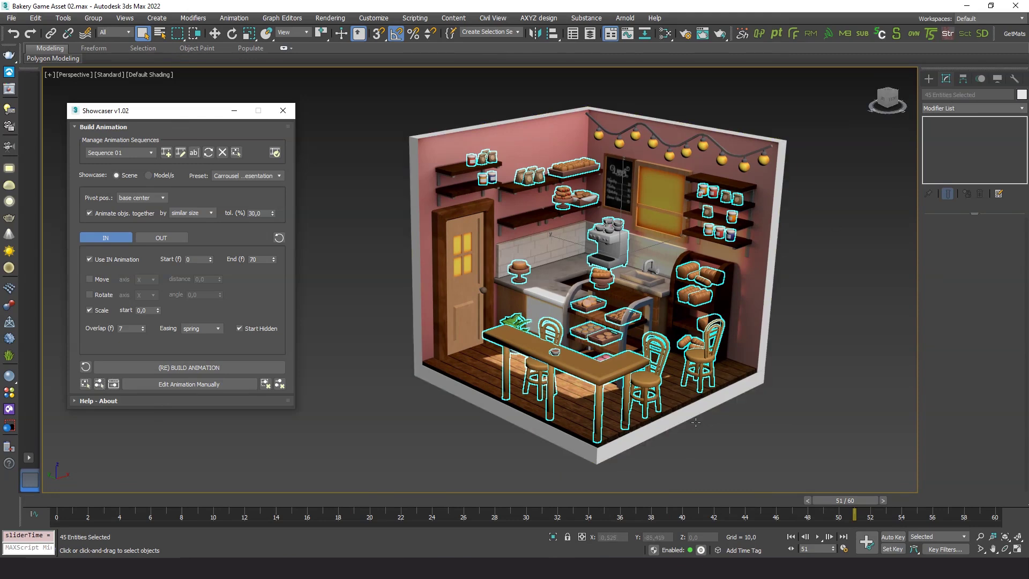
pyautogui.press('End')
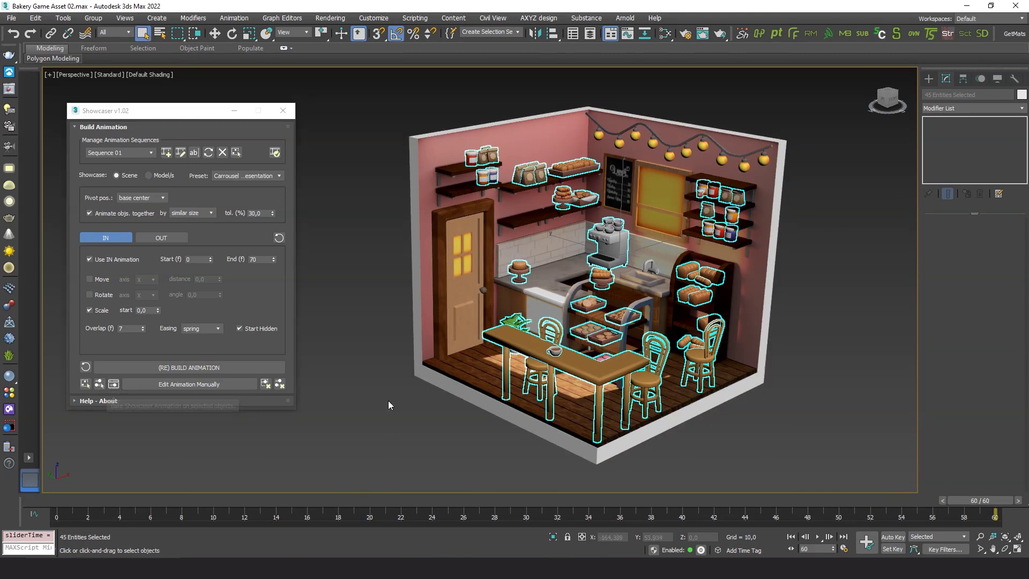
# Show an enlarged Scene Explorer with nothing selected.
pyautogui.click(577, 34)
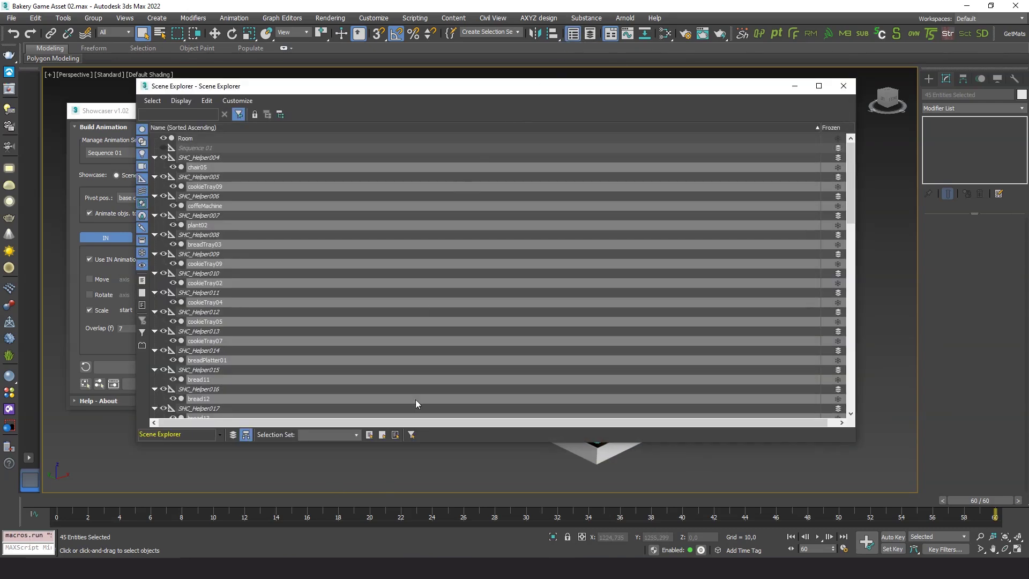
pyautogui.moveTo(476, 441); pyautogui.dragTo(462, 475)
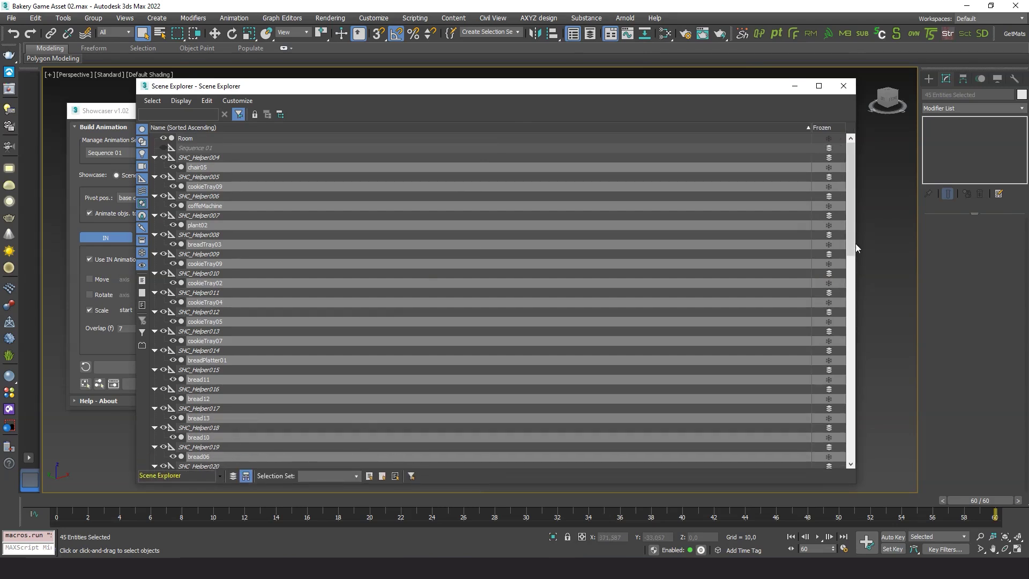
pyautogui.click(862, 265)
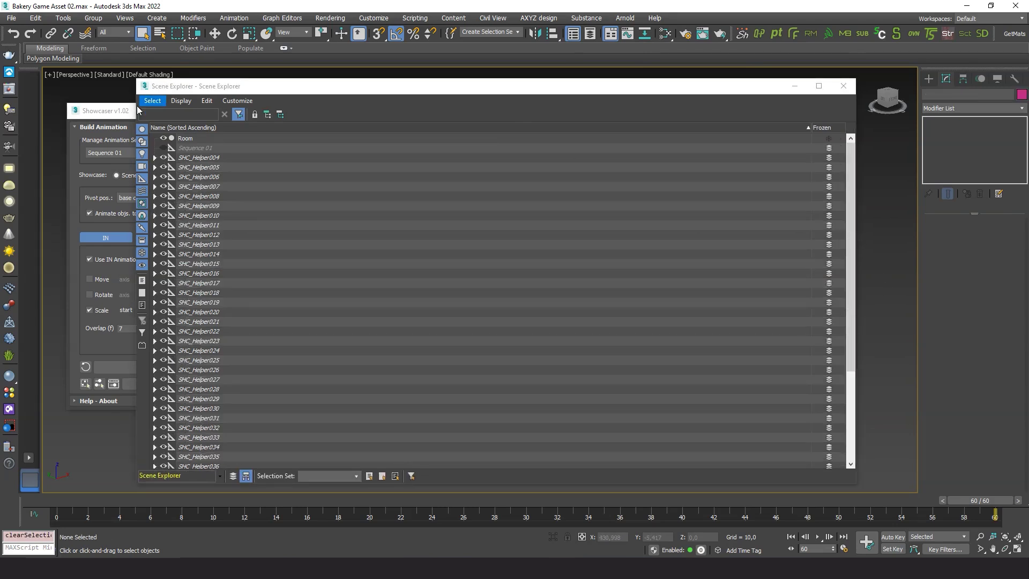
# Expand SHC_Helper004–009, 047 and 048 to reveal children like chair05, coffeeJar16, table-chairs.
pyautogui.click(154, 158)
pyautogui.click(154, 176)
pyautogui.click(154, 196)
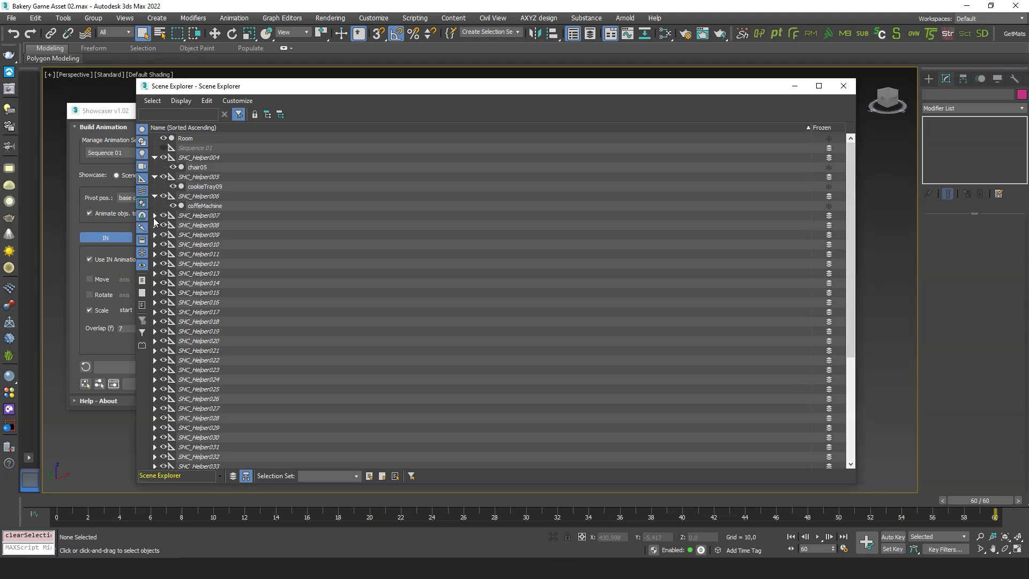
pyautogui.click(155, 216)
pyautogui.click(155, 235)
pyautogui.click(155, 255)
pyautogui.moveTo(853, 263); pyautogui.dragTo(869, 445)
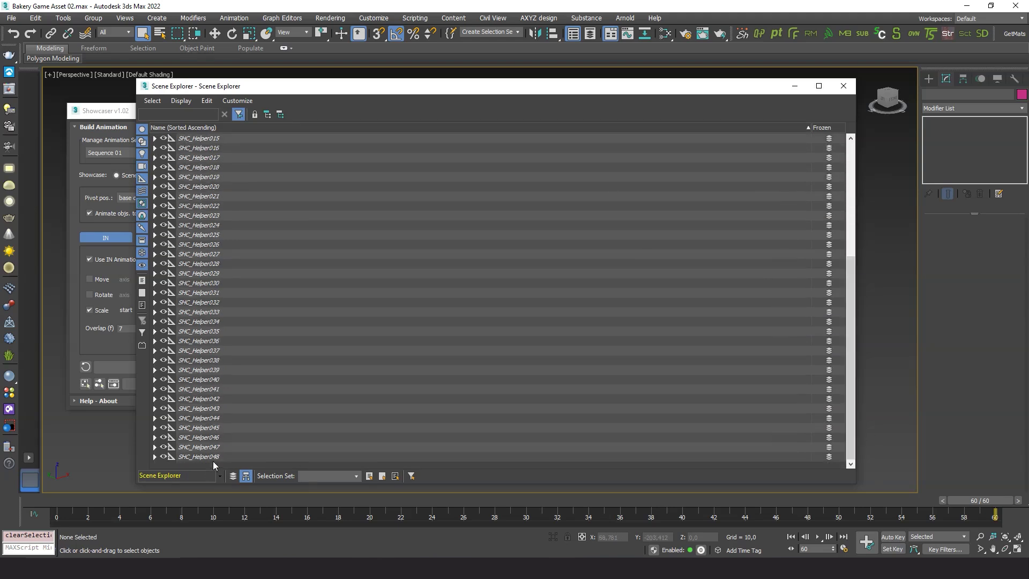
pyautogui.click(154, 457)
pyautogui.scroll(-1, 158, 448)
pyautogui.click(154, 438)
pyautogui.scroll(-1, 213, 396)
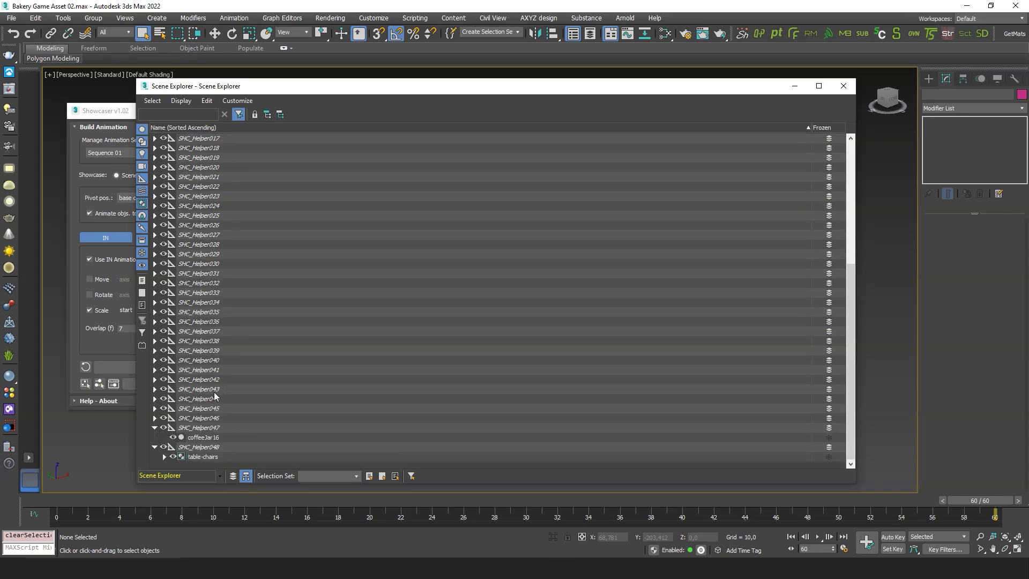
# Close Scene Explorer, reselect all Showcaser-animated objects, and bring up Bake Showcaser Animation.
pyautogui.click(844, 87)
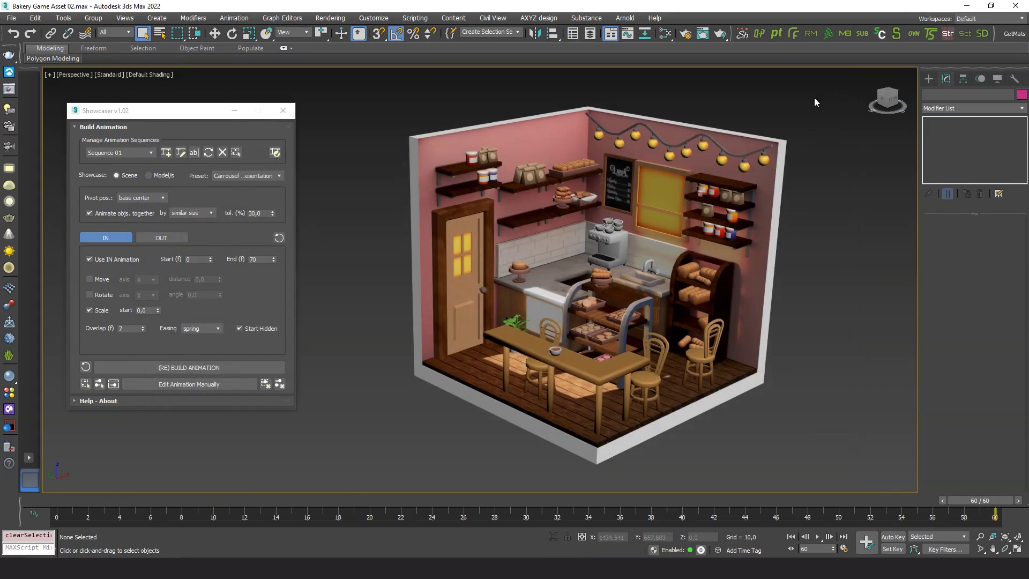
pyautogui.click(124, 405)
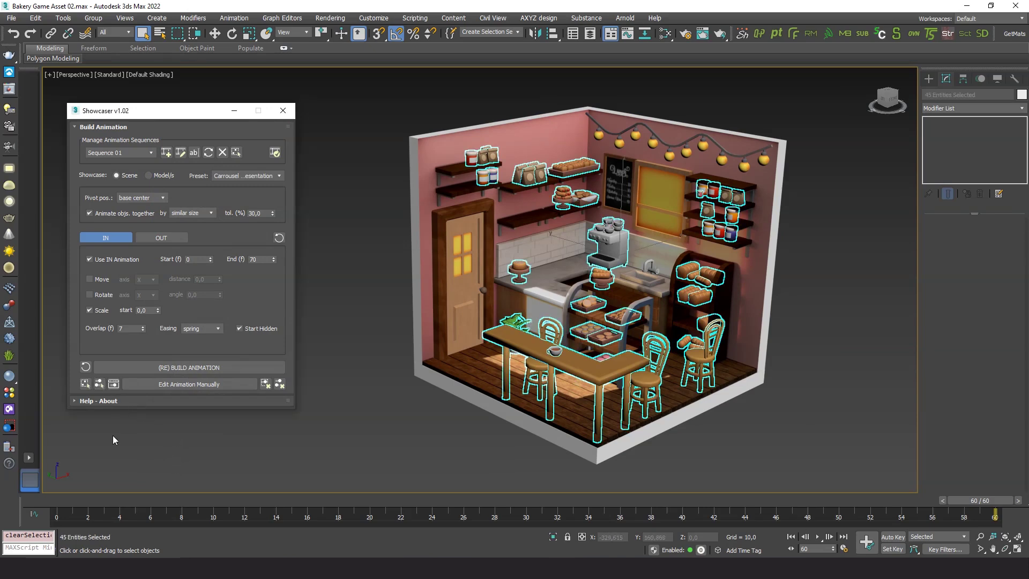
pyautogui.click(113, 384)
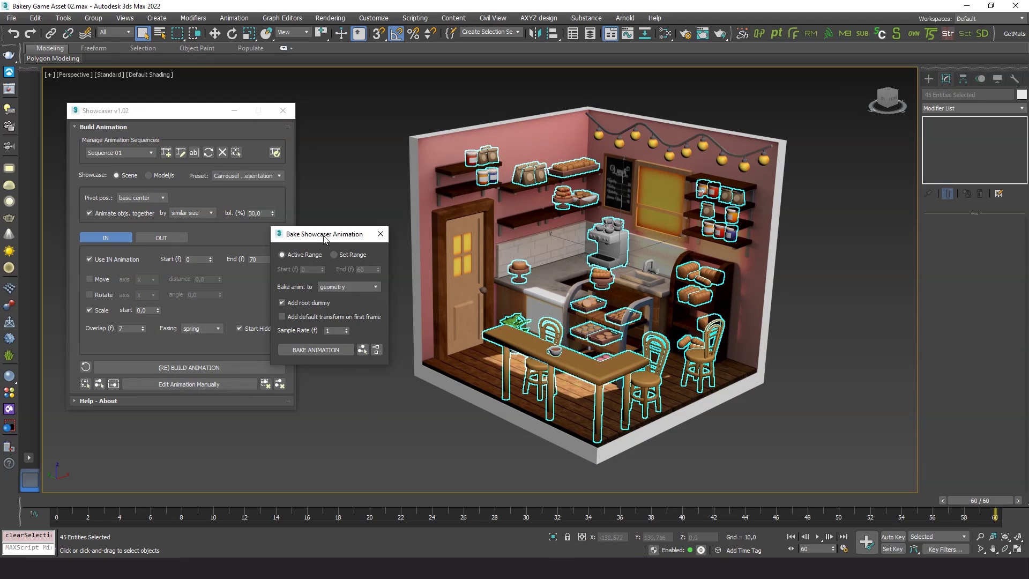
pyautogui.moveTo(325, 236); pyautogui.dragTo(318, 231)
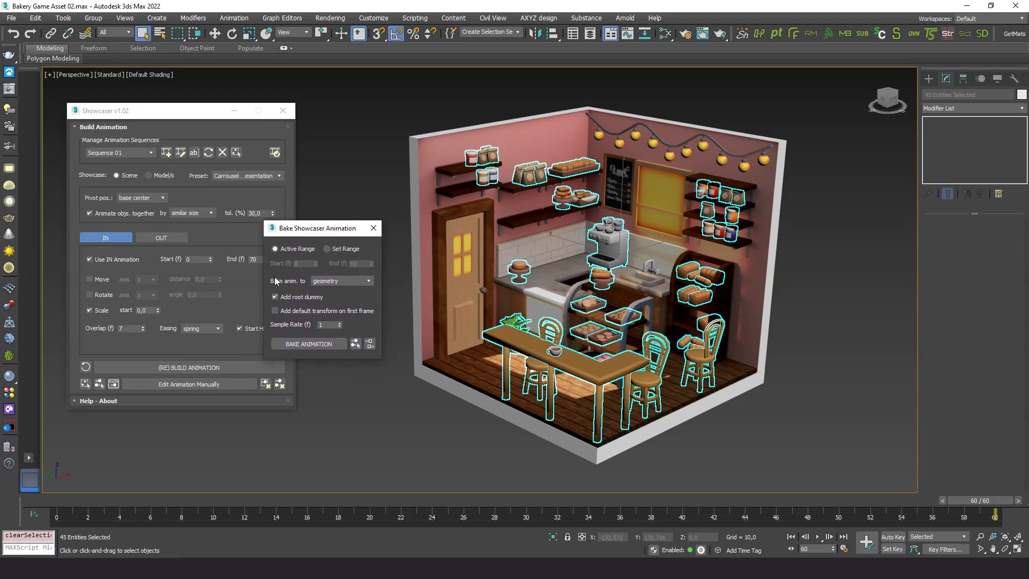
# Keep baking onto geometry and enable 'Add default transform on first frame'.
pyautogui.click(369, 282)
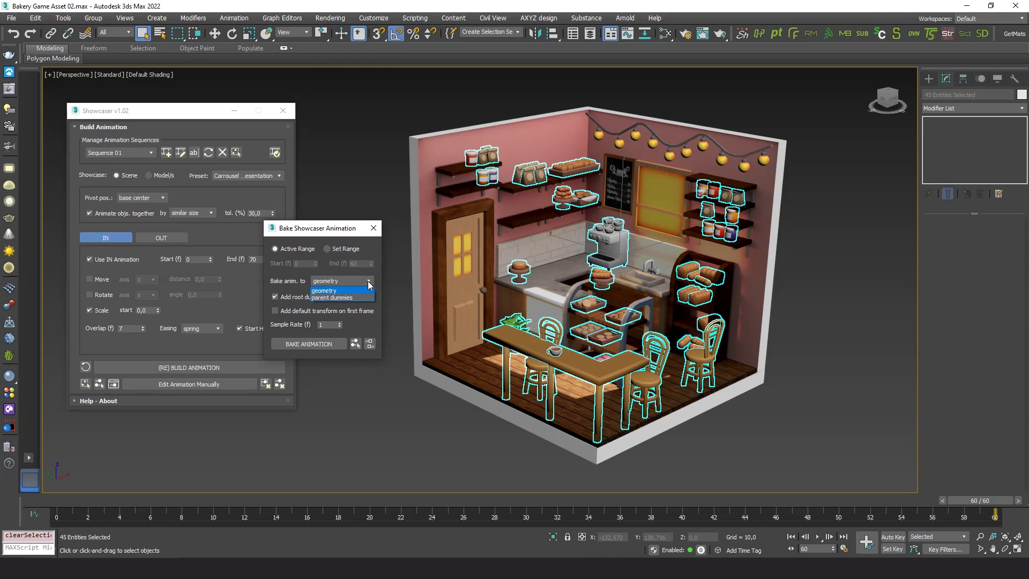
pyautogui.click(324, 290)
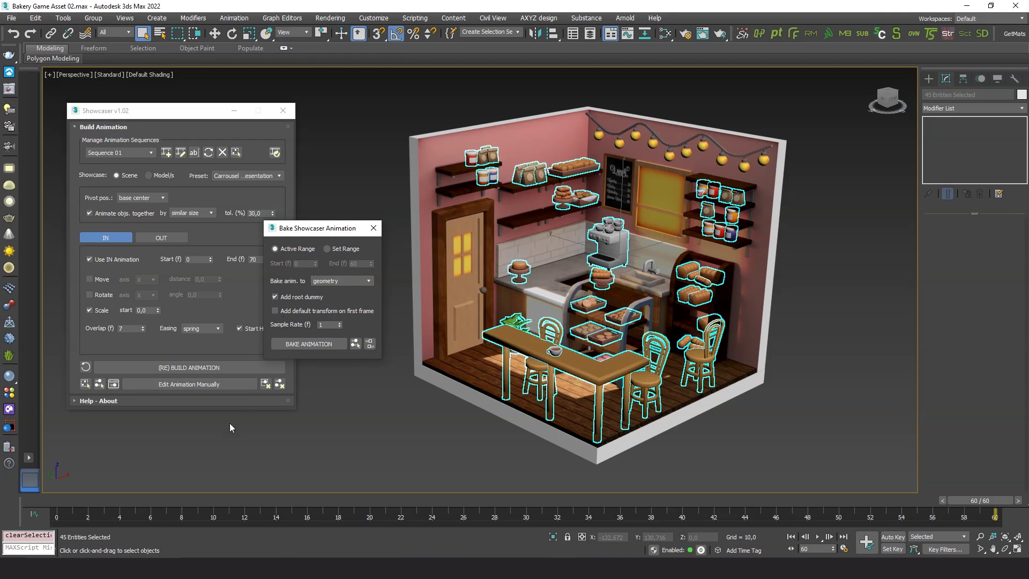
pyautogui.moveTo(50, 497); pyautogui.dragTo(3, 479)
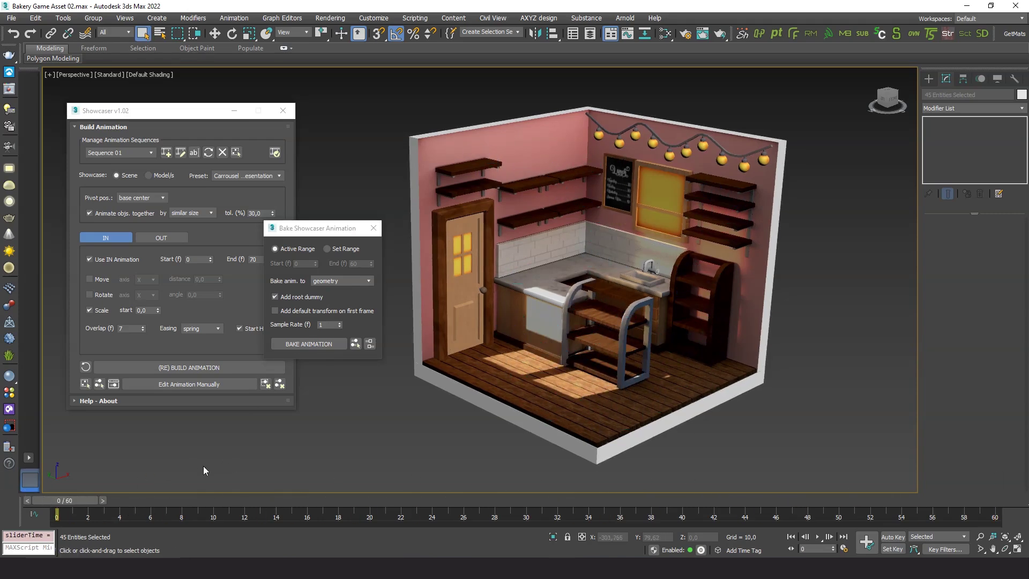
pyautogui.click(275, 311)
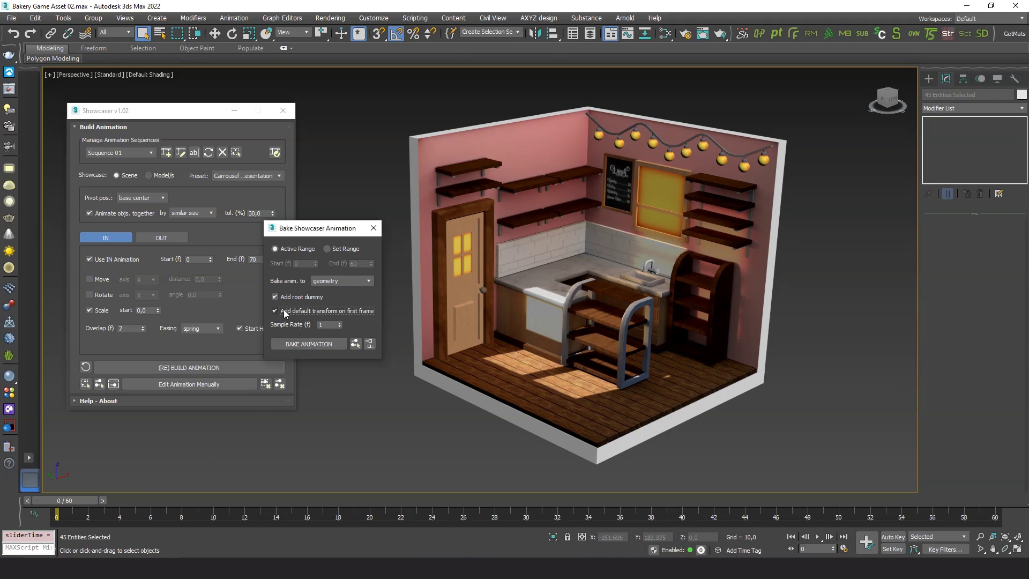
# Bake the Showcaser animation and play back the baked result to the final frame.
pyautogui.click(311, 342)
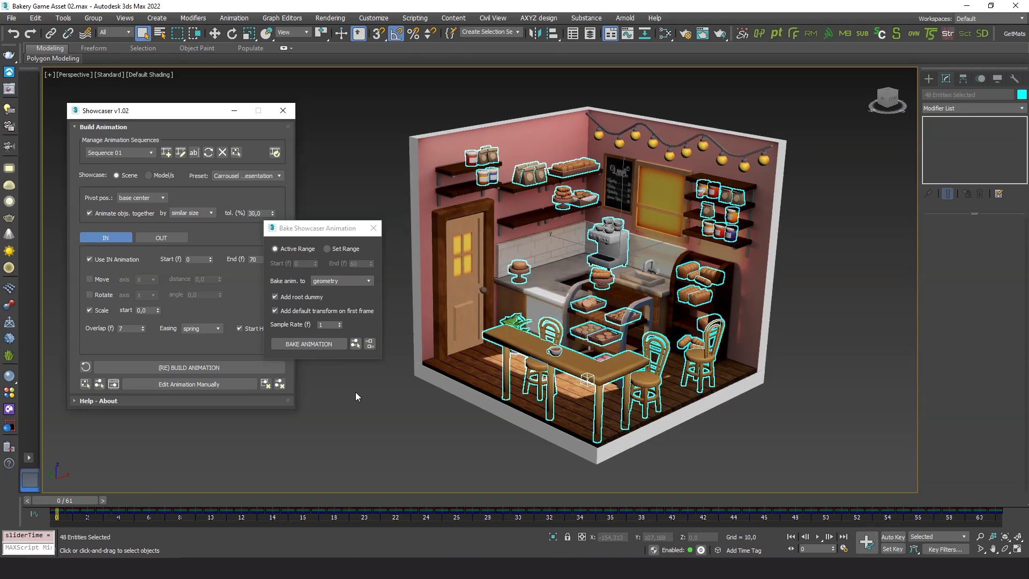
pyautogui.click(317, 439)
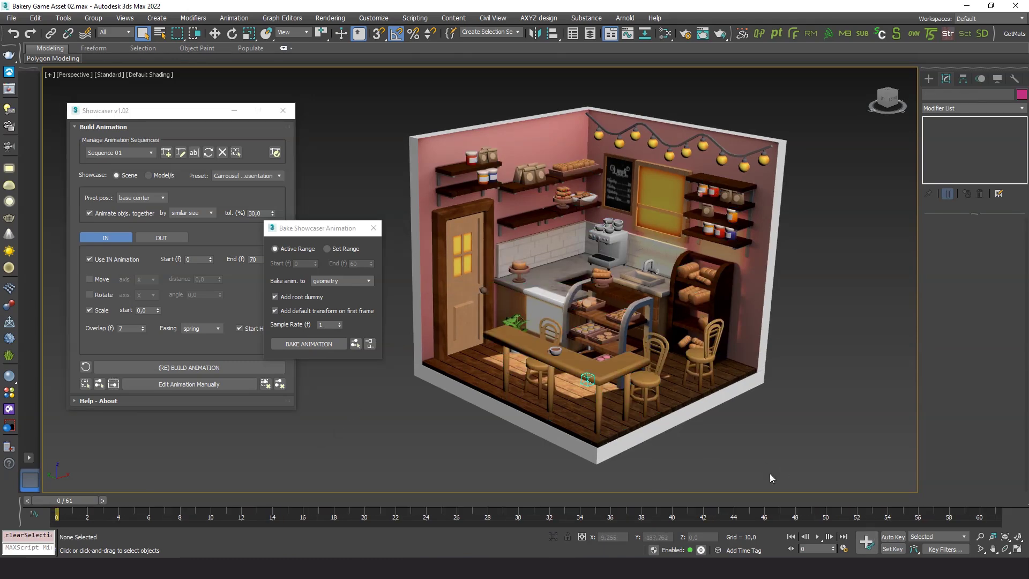
pyautogui.moveTo(79, 501); pyautogui.dragTo(981, 501)
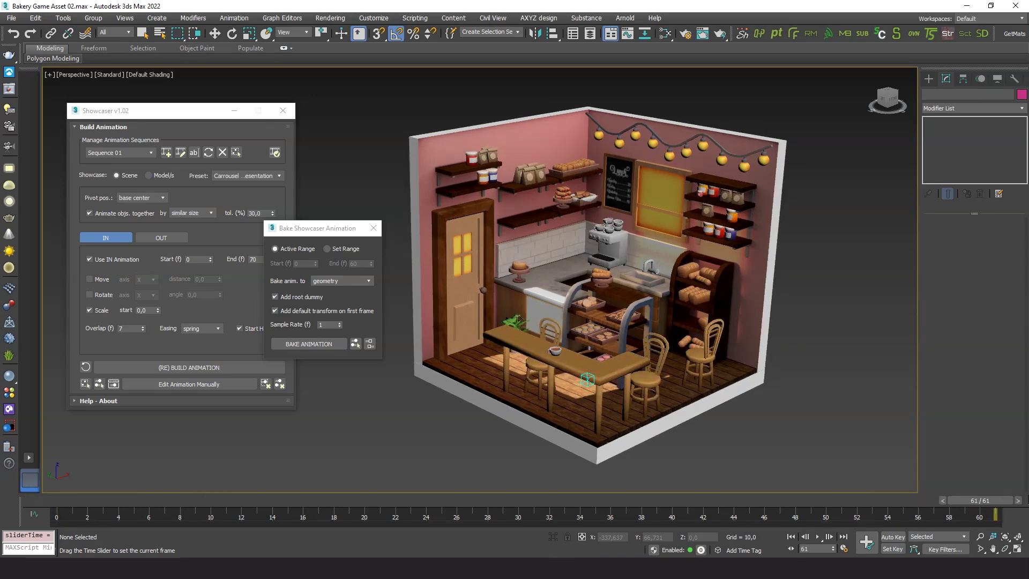
pyautogui.click(817, 536)
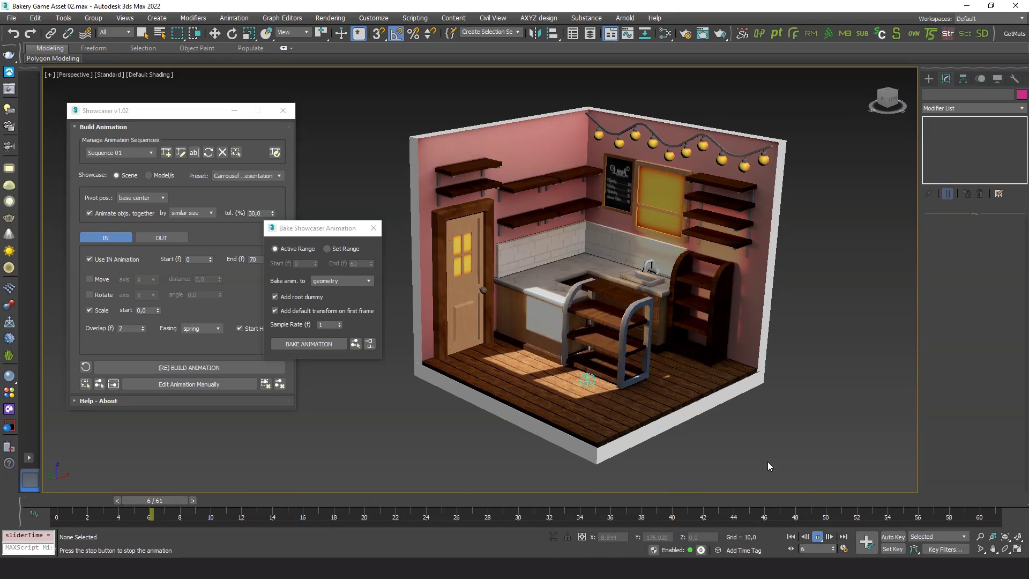
pyautogui.click(764, 503)
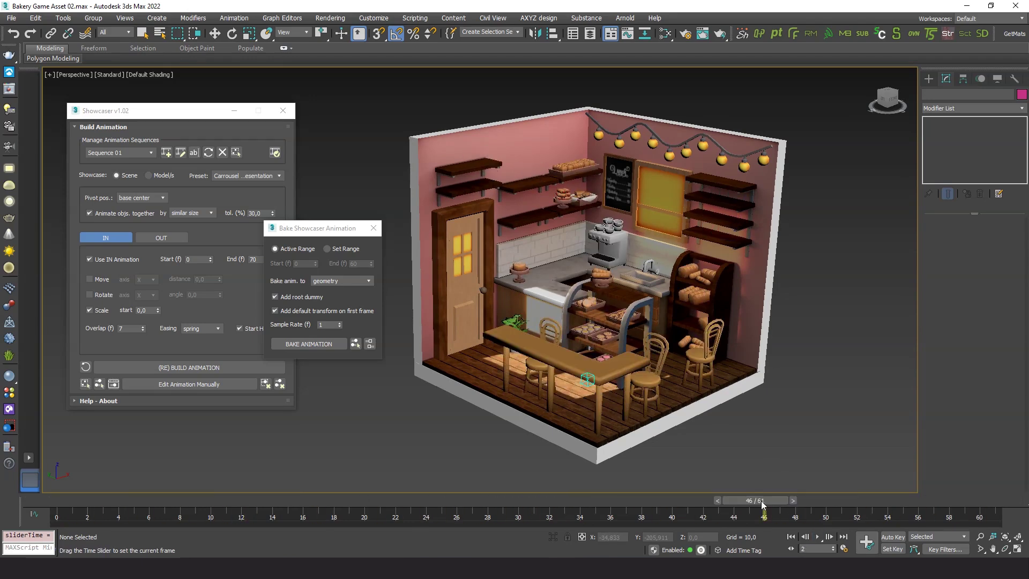
pyautogui.moveTo(766, 503); pyautogui.dragTo(989, 502)
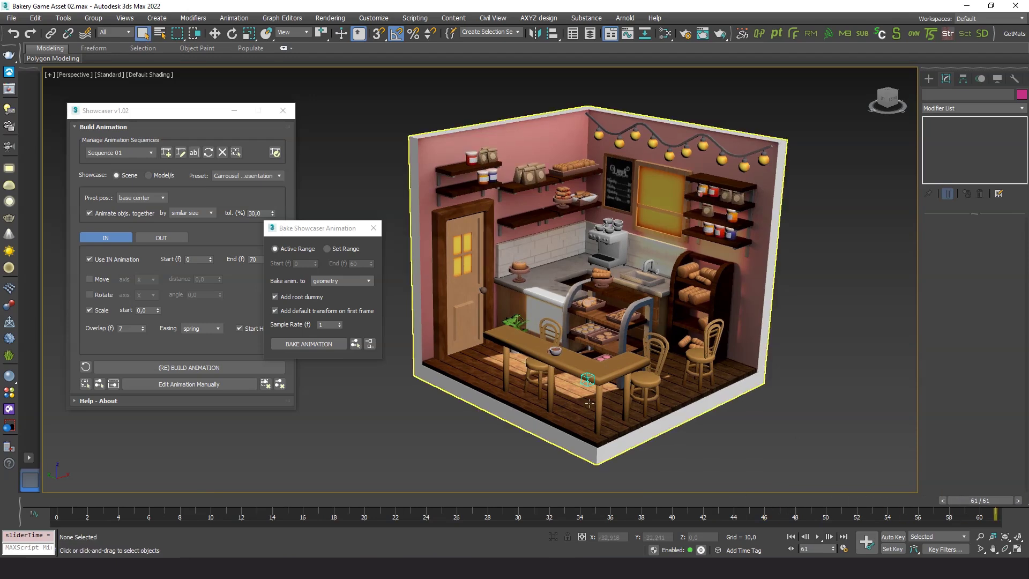
# Test-move the SHC_BakedAnimRoot001 dummy carrying the room, then undo the move.
pyautogui.click(587, 380)
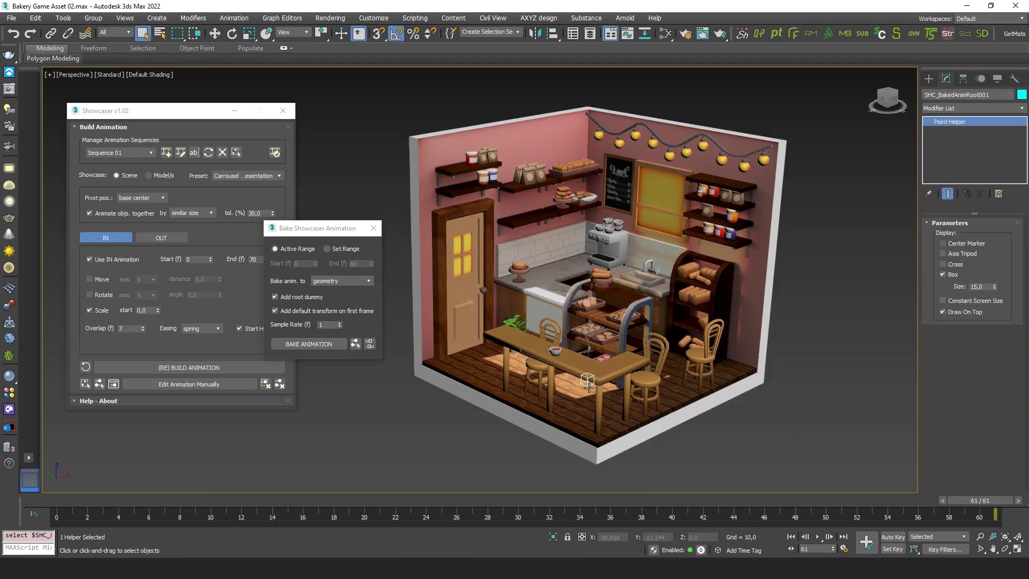
pyautogui.press('w')
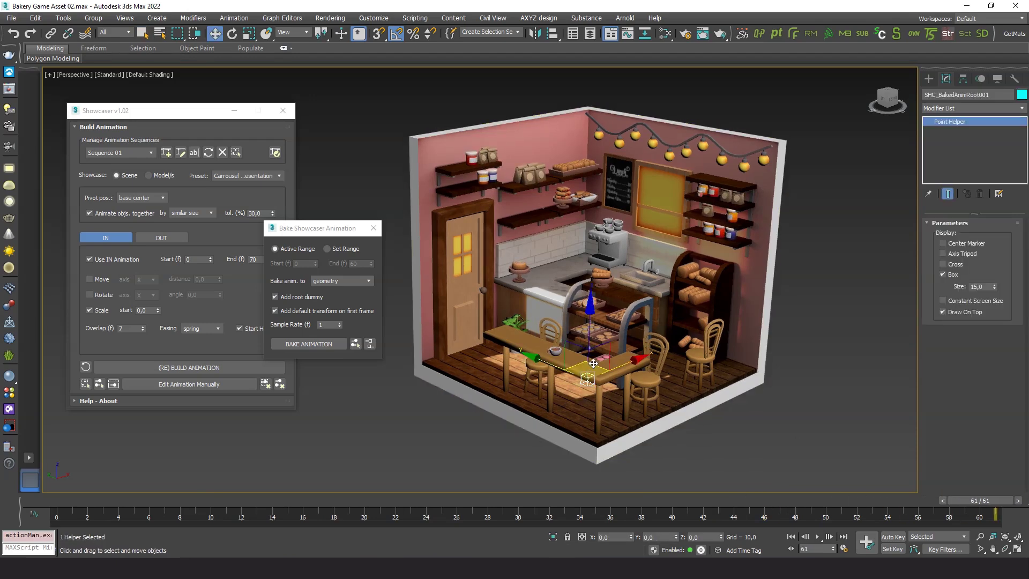
pyautogui.moveTo(593, 365); pyautogui.dragTo(561, 379)
pyautogui.hotkey('ctrl', 'z')
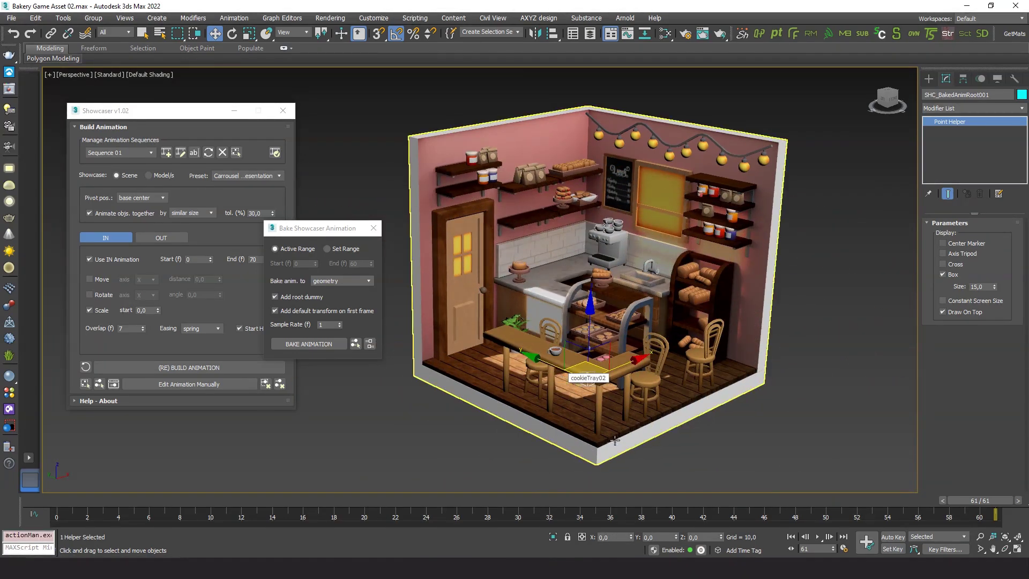
pyautogui.click(573, 33)
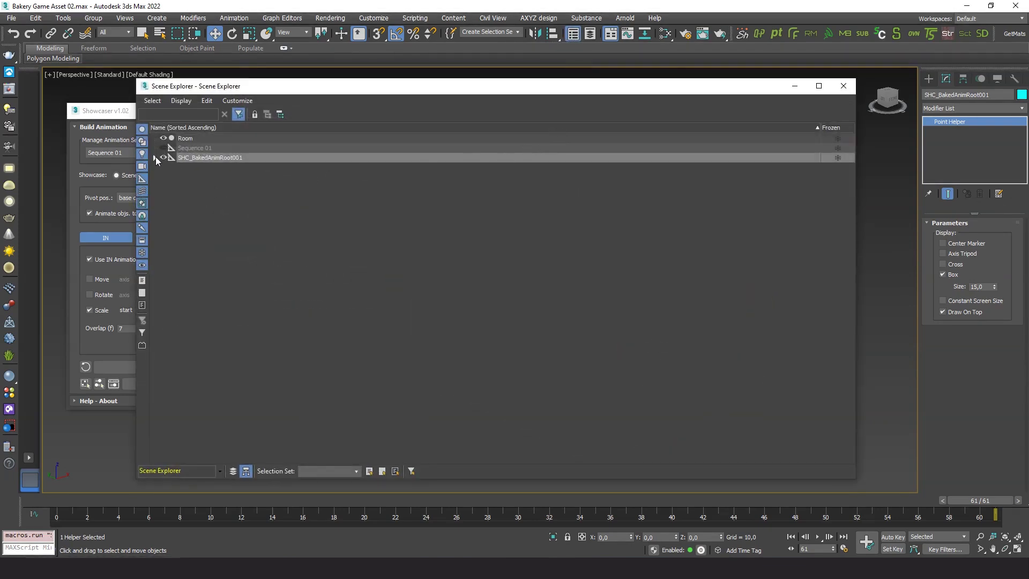
pyautogui.click(155, 158)
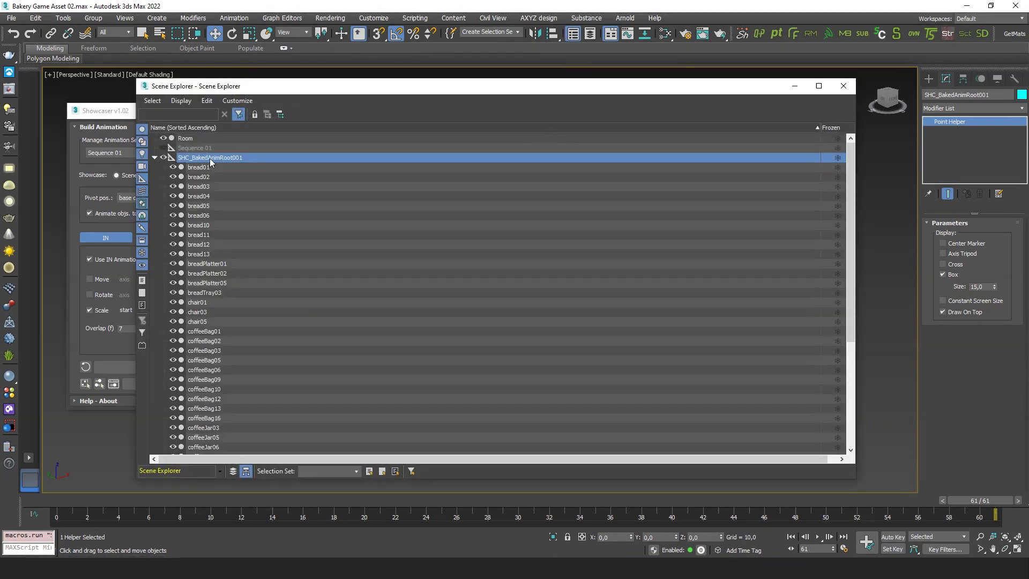
pyautogui.scroll(-2, 212, 292)
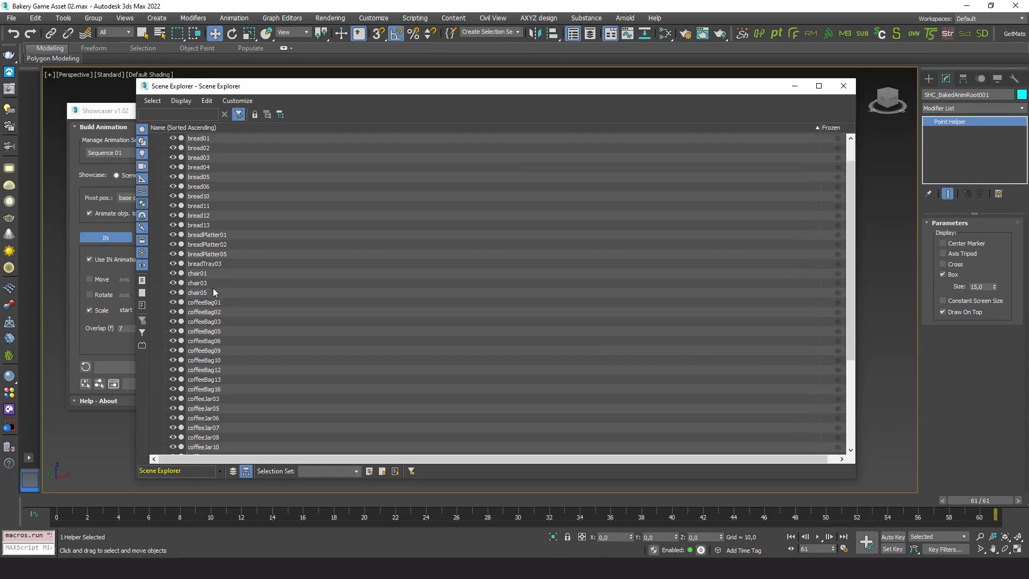
pyautogui.scroll(-4, 212, 292)
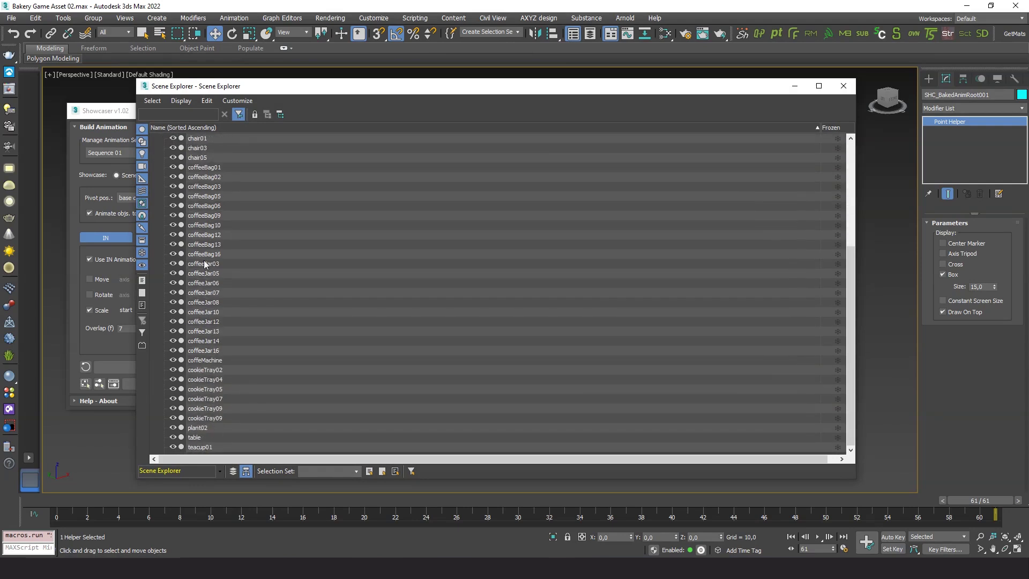
pyautogui.scroll(6, 267, 335)
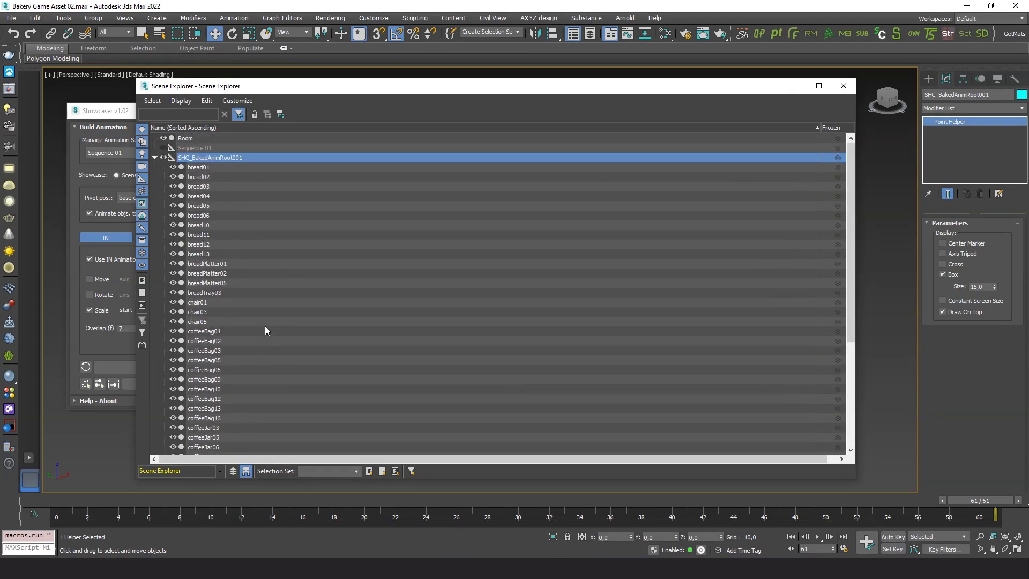
pyautogui.click(843, 86)
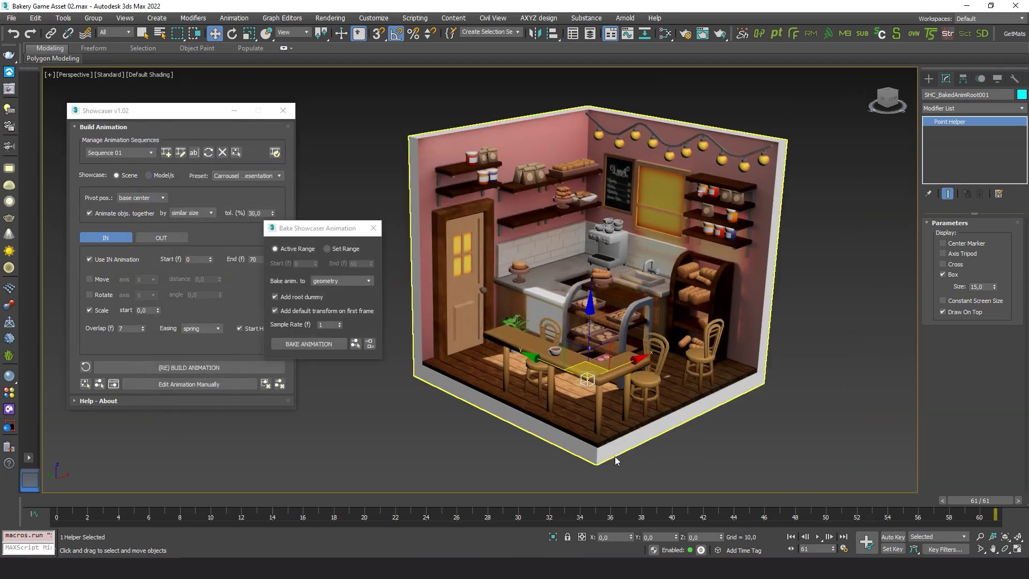
# Test-move the Room mesh away from the props, then undo the move.
pyautogui.click(764, 382)
pyautogui.press('F4')
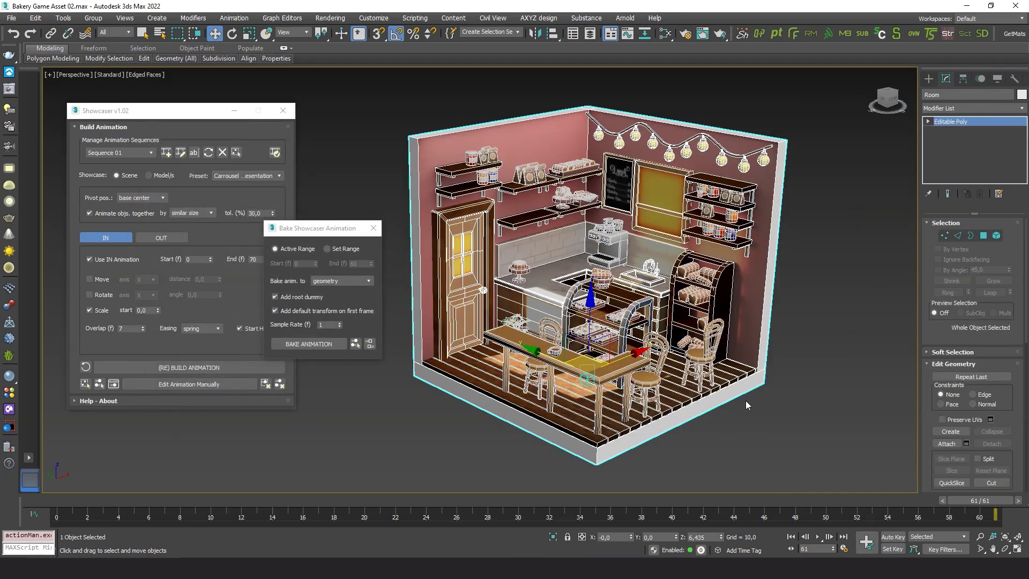
pyautogui.press('F4')
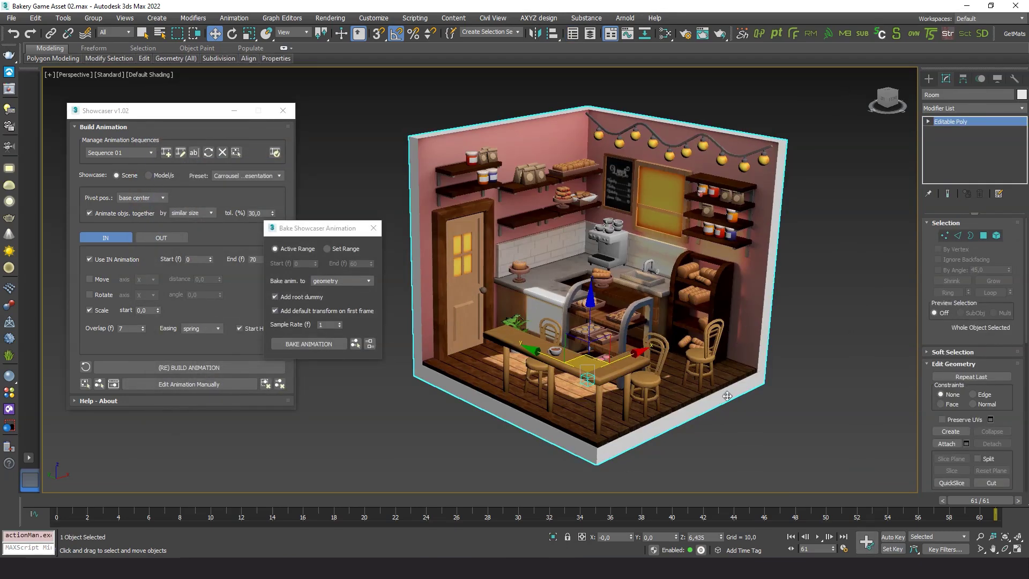
pyautogui.moveTo(599, 358); pyautogui.dragTo(393, 418)
pyautogui.hotkey('ctrl', 'z')
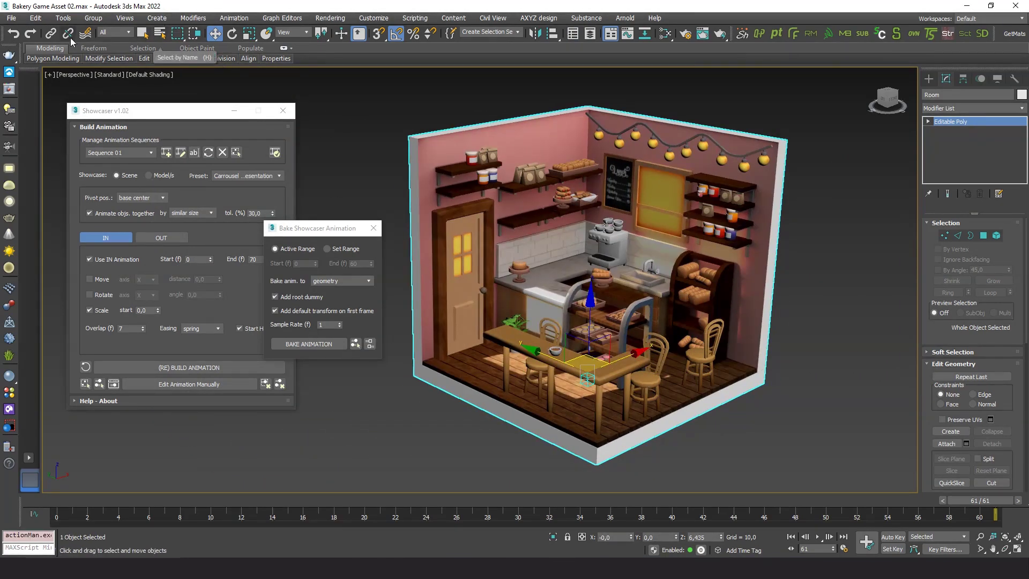
# Test-move SHC_BakedAnimRoot001 and undo, then select its whole hierarchy at frame 0.
pyautogui.click(51, 33)
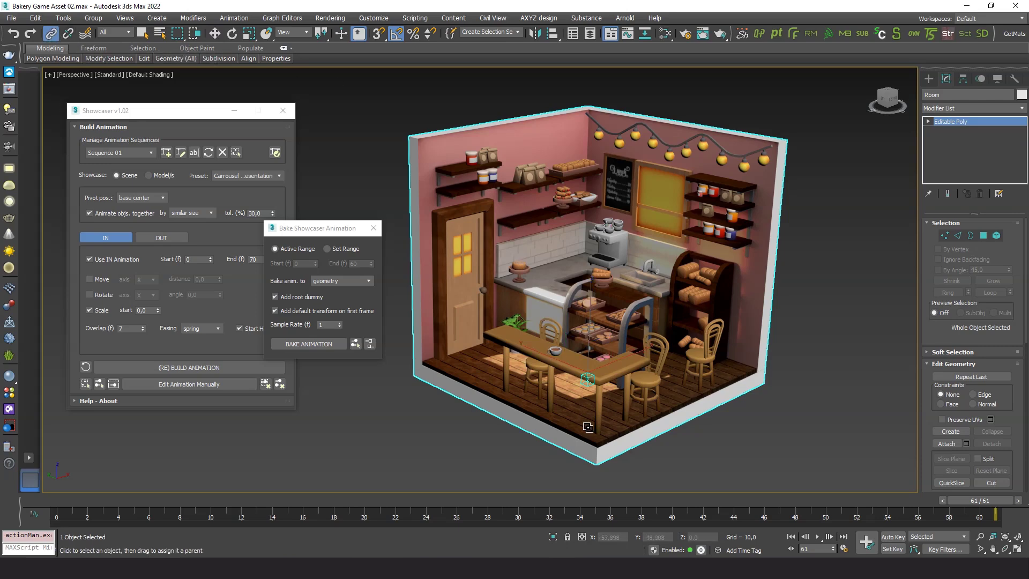
pyautogui.click(587, 382)
pyautogui.press('w')
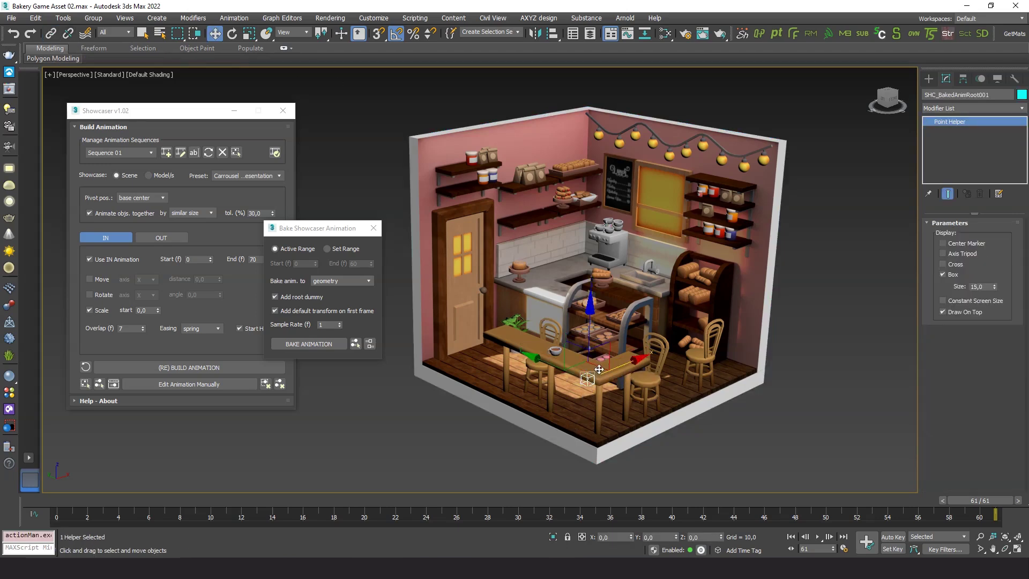
pyautogui.moveTo(599, 368); pyautogui.dragTo(652, 330)
pyautogui.hotkey('ctrl', 'z')
pyautogui.hotkey('ctrl', 'z')
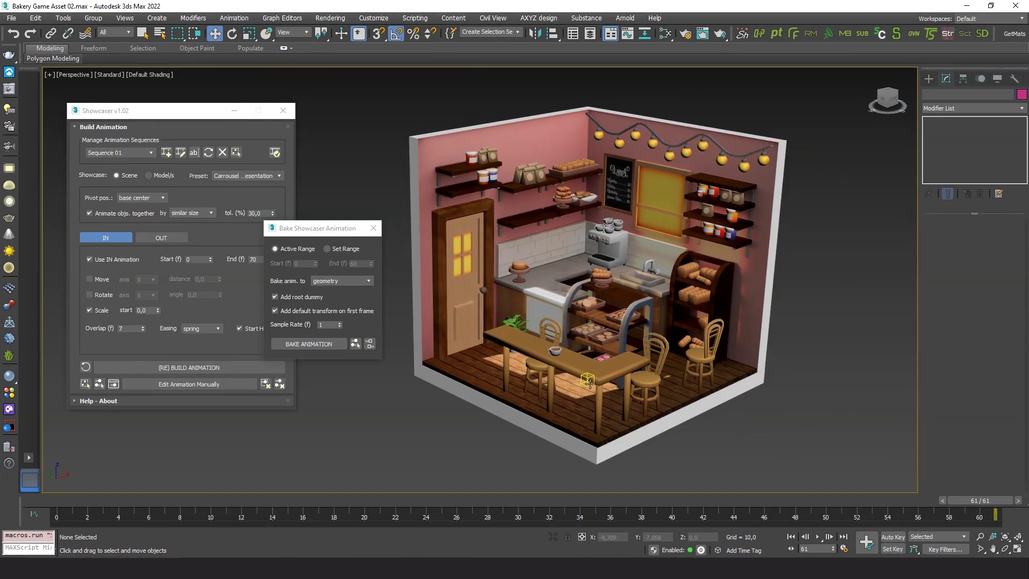
pyautogui.doubleClick(589, 381)
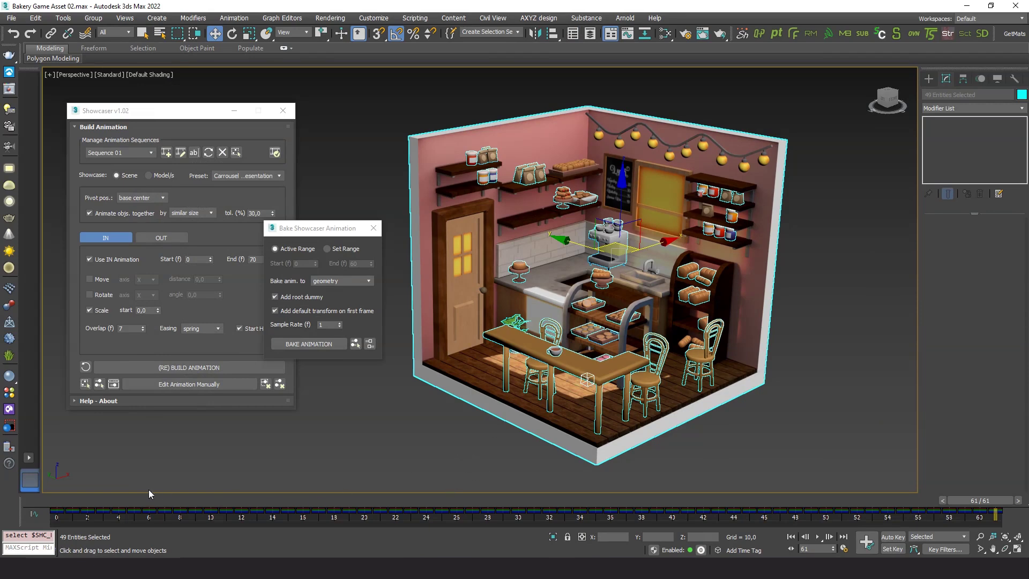
pyautogui.click(85, 500)
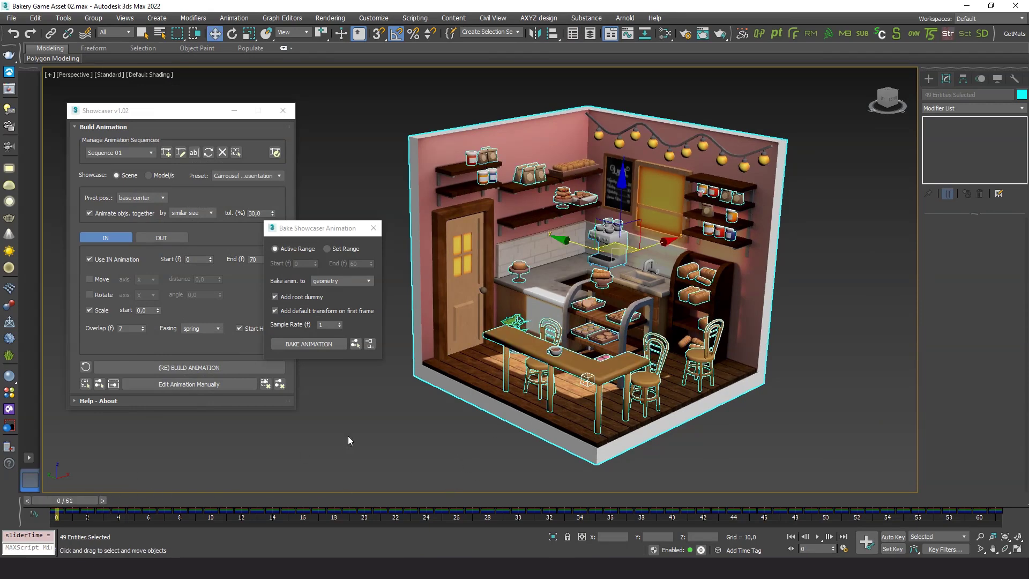
# Close the Bake and Showcaser dialogs and choose File > Export > Export Selected.
pyautogui.click(374, 228)
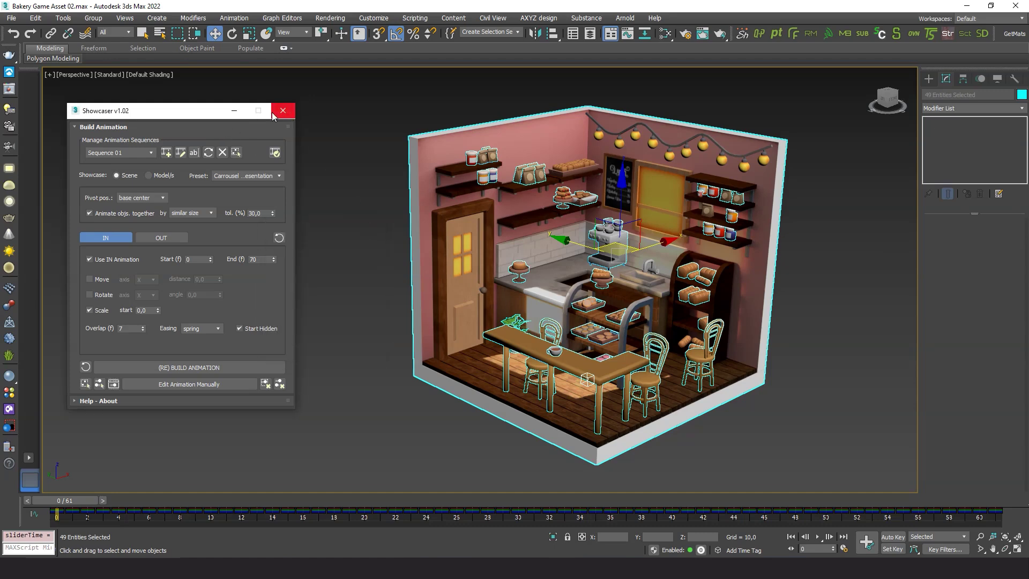
pyautogui.click(282, 110)
pyautogui.click(11, 17)
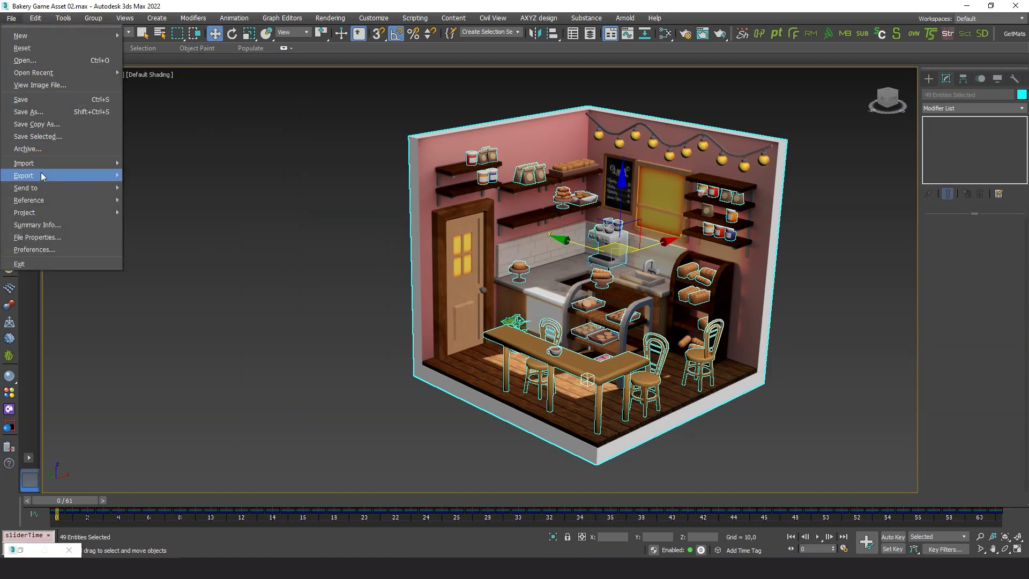
pyautogui.moveTo(43, 177)
pyautogui.click(183, 188)
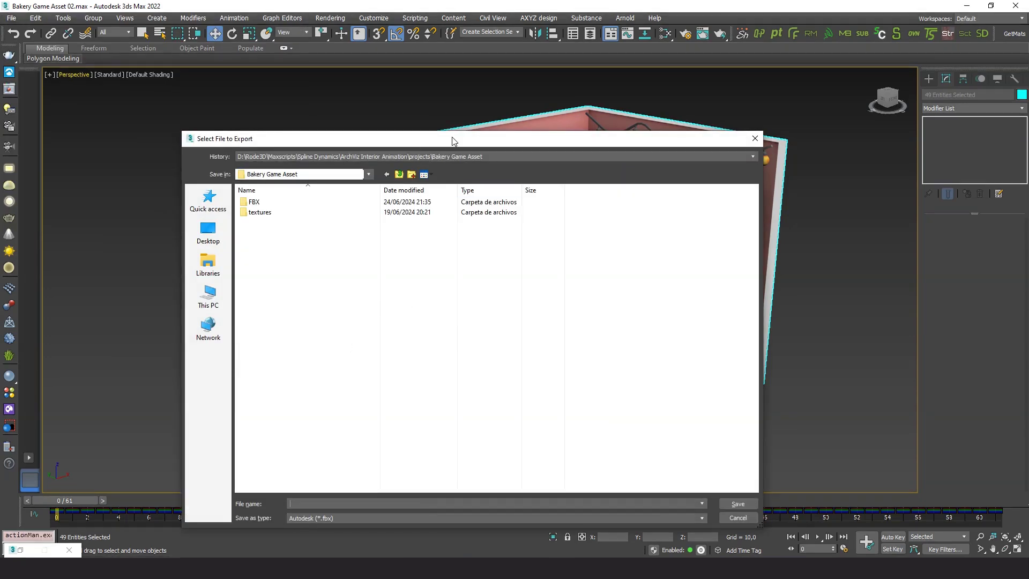
# Save the export as 'bakery' in the FBX folder.
pyautogui.moveTo(450, 142); pyautogui.dragTo(437, 101)
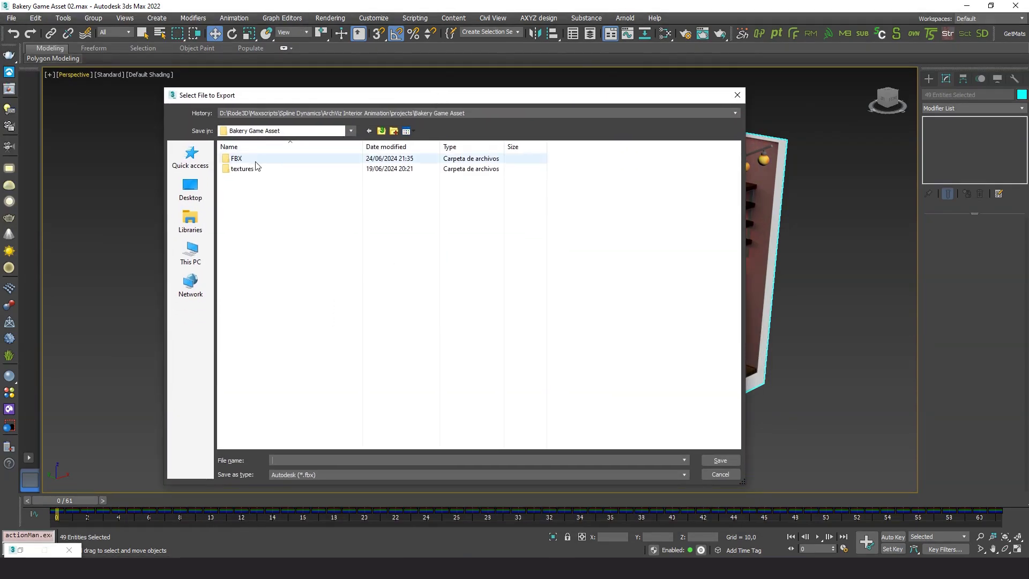
pyautogui.doubleClick(241, 162)
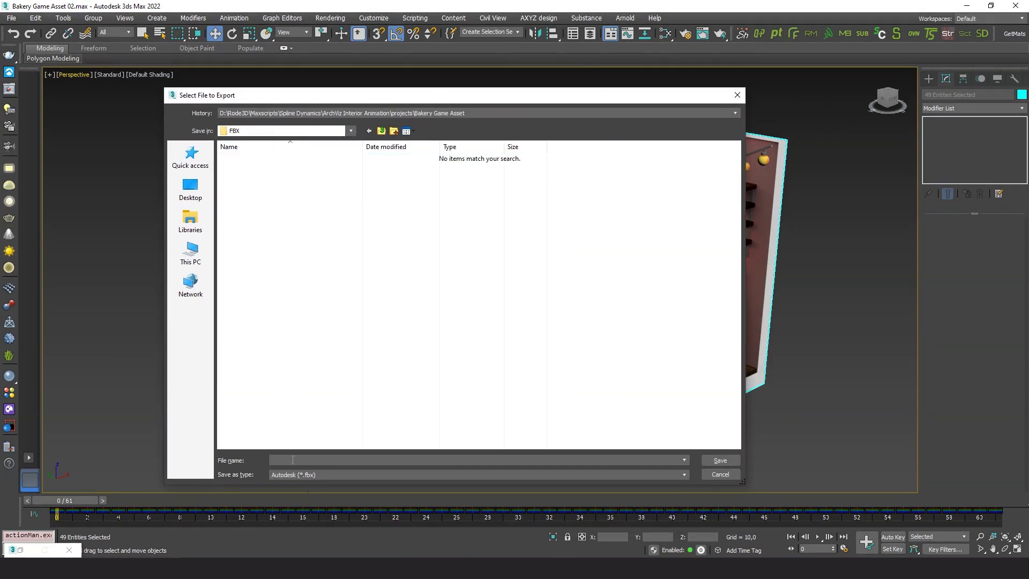
pyautogui.click(285, 465)
pyautogui.write('bakery')
pyautogui.click(719, 460)
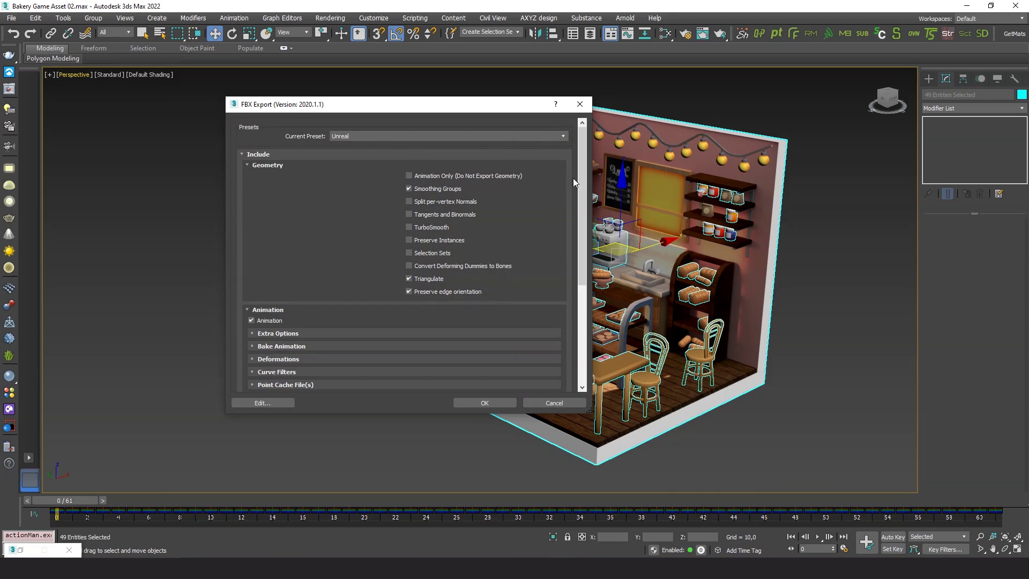
# Keep Animation checked under the Unreal preset and review its bake, deformation and other sub-sections.
pyautogui.moveTo(580, 176); pyautogui.dragTo(580, 214)
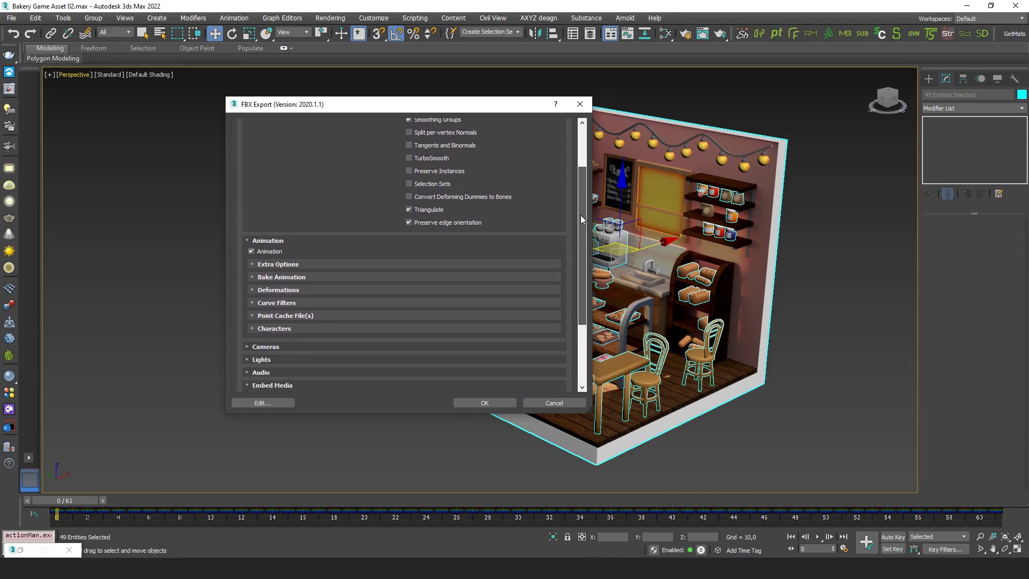
pyautogui.click(252, 249)
pyautogui.click(253, 249)
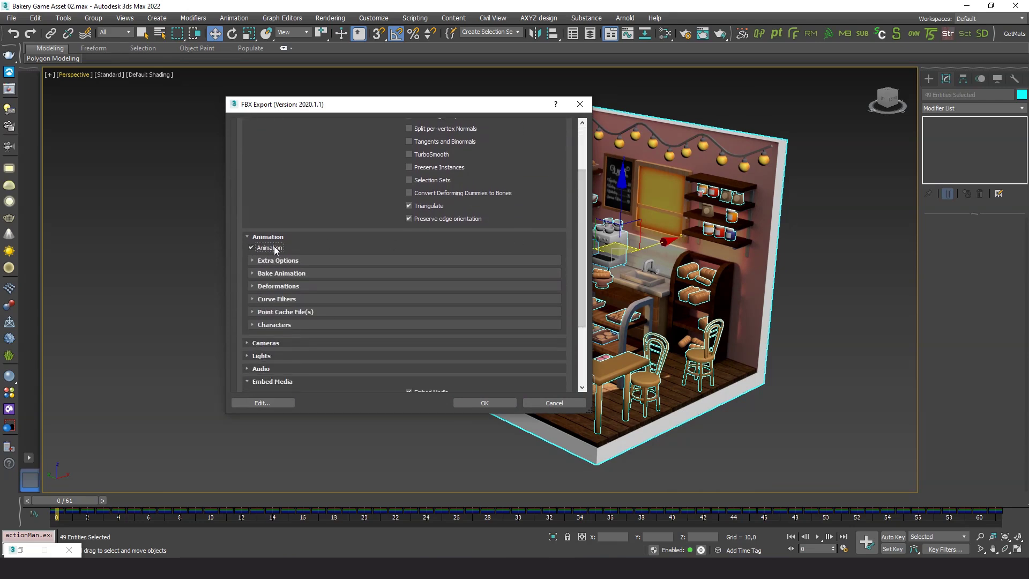
pyautogui.click(277, 274)
pyautogui.click(294, 275)
pyautogui.click(294, 287)
pyautogui.click(294, 290)
pyautogui.click(292, 299)
pyautogui.click(288, 300)
pyautogui.click(297, 315)
pyautogui.click(297, 314)
pyautogui.click(297, 326)
pyautogui.click(297, 326)
pyautogui.click(292, 343)
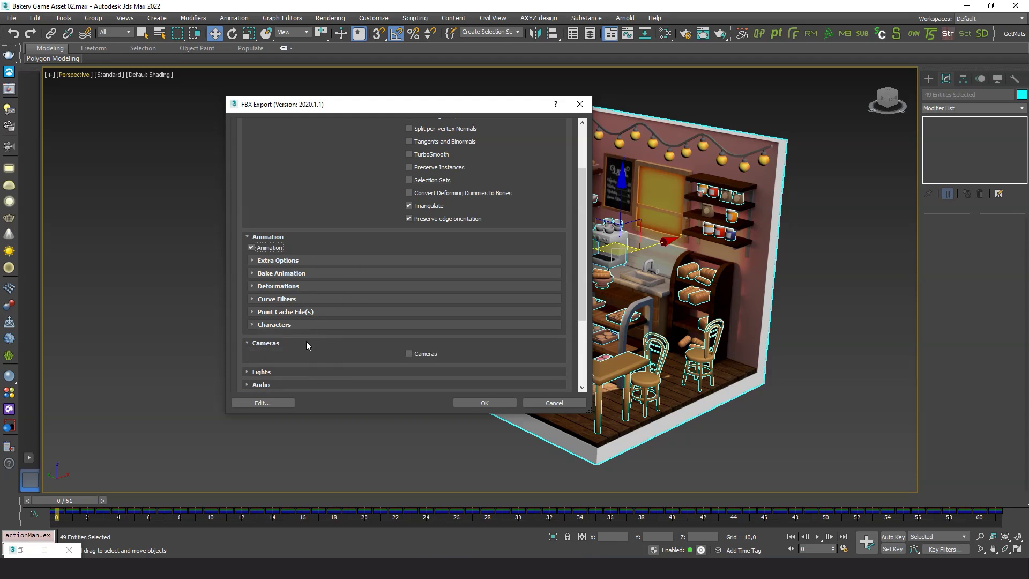
pyautogui.click(306, 343)
pyautogui.click(300, 356)
pyautogui.click(300, 356)
# Enable Embed Media, check the Advanced Options up-axis setting, and export bakery.fbx.
pyautogui.scroll(-3, 321, 359)
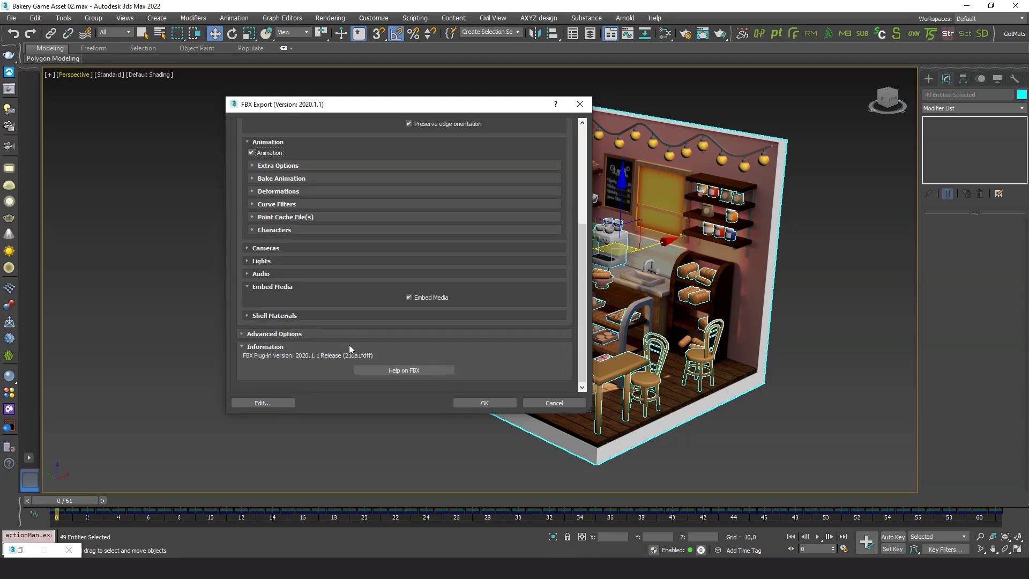
pyautogui.click(418, 301)
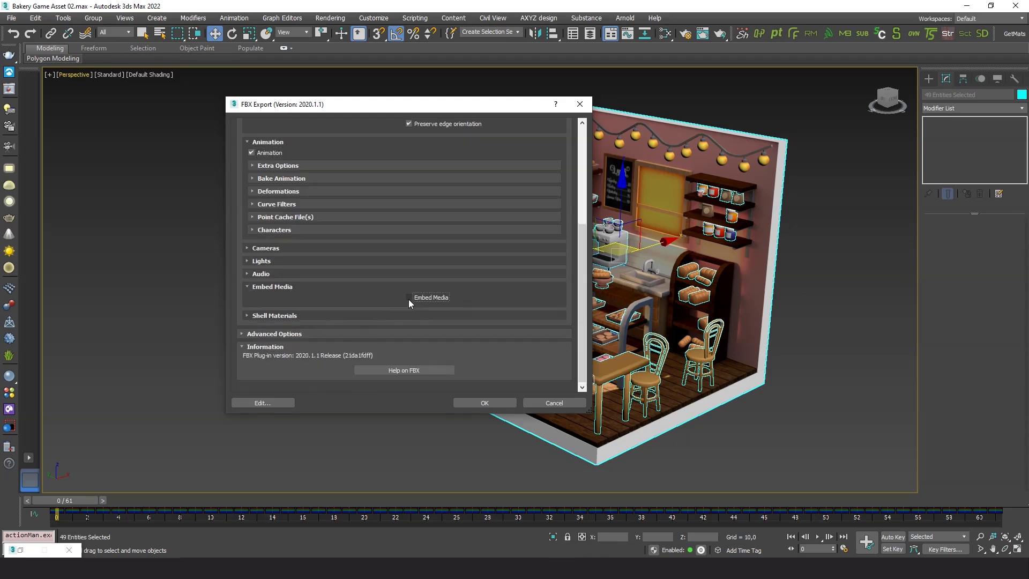
pyautogui.click(294, 316)
pyautogui.click(292, 316)
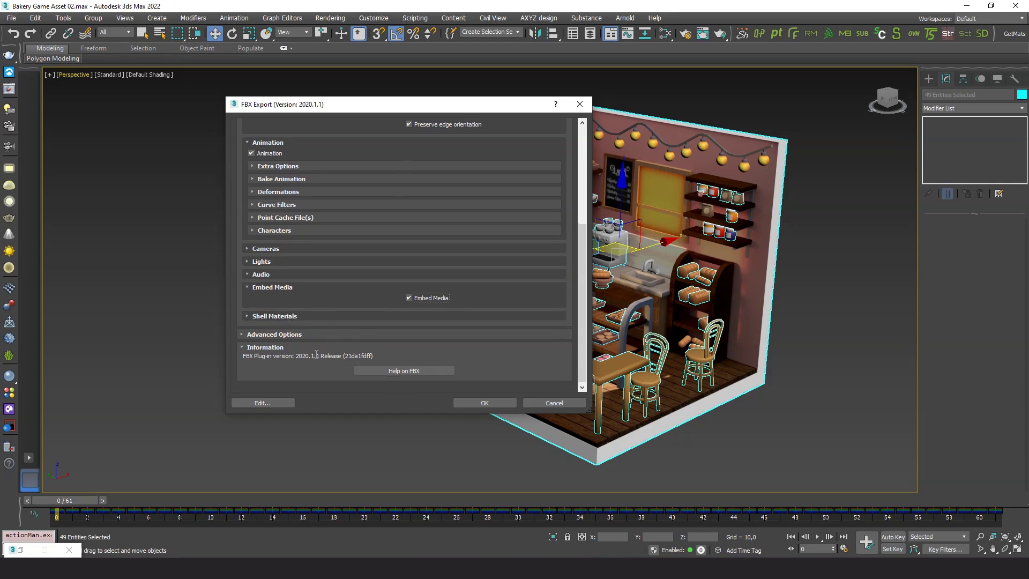
pyautogui.click(306, 336)
pyautogui.scroll(-5, 317, 343)
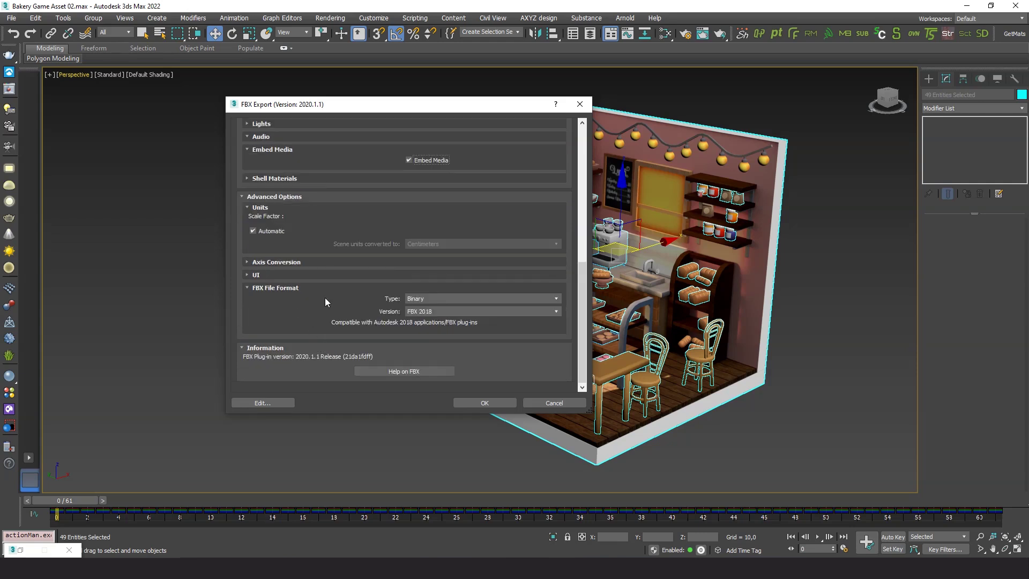
pyautogui.click(299, 262)
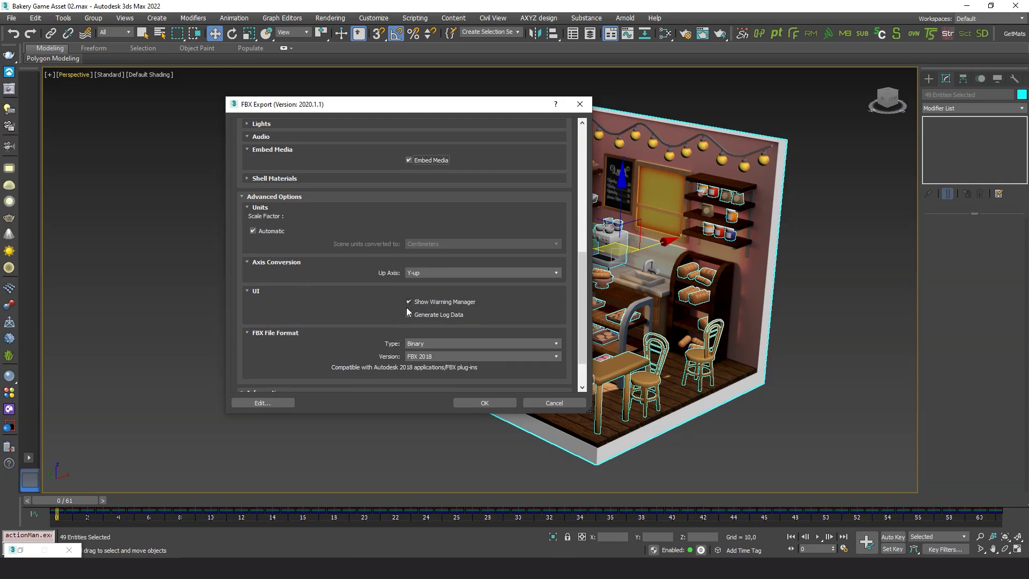
pyautogui.scroll(-2, 319, 319)
pyautogui.scroll(5, 321, 303)
pyautogui.click(274, 306)
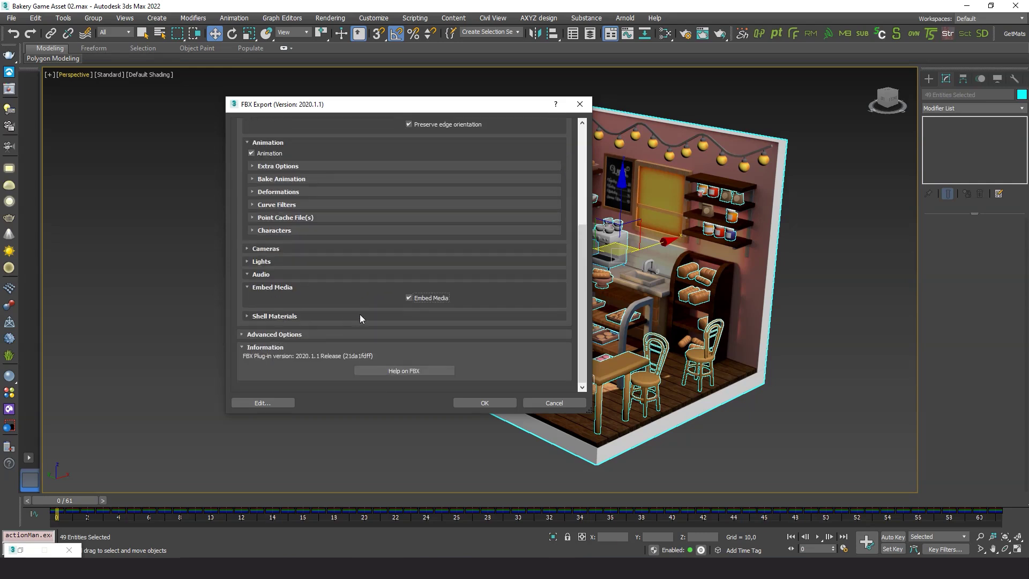
pyautogui.click(485, 403)
pyautogui.press('q')
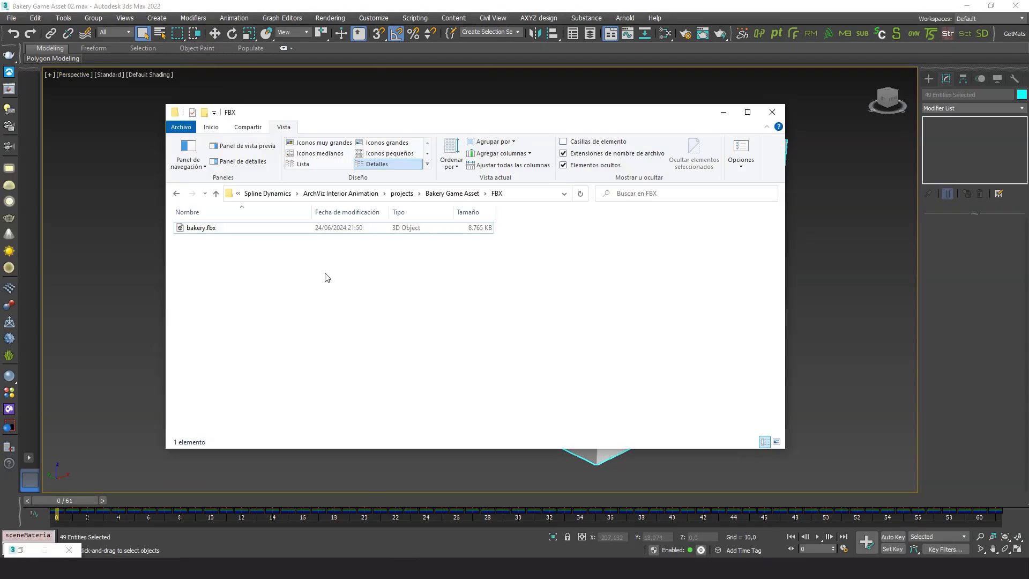
# Minimize the FBX folder window holding bakery.fbx to reveal the BakeryGame project.
pyautogui.click(292, 228)
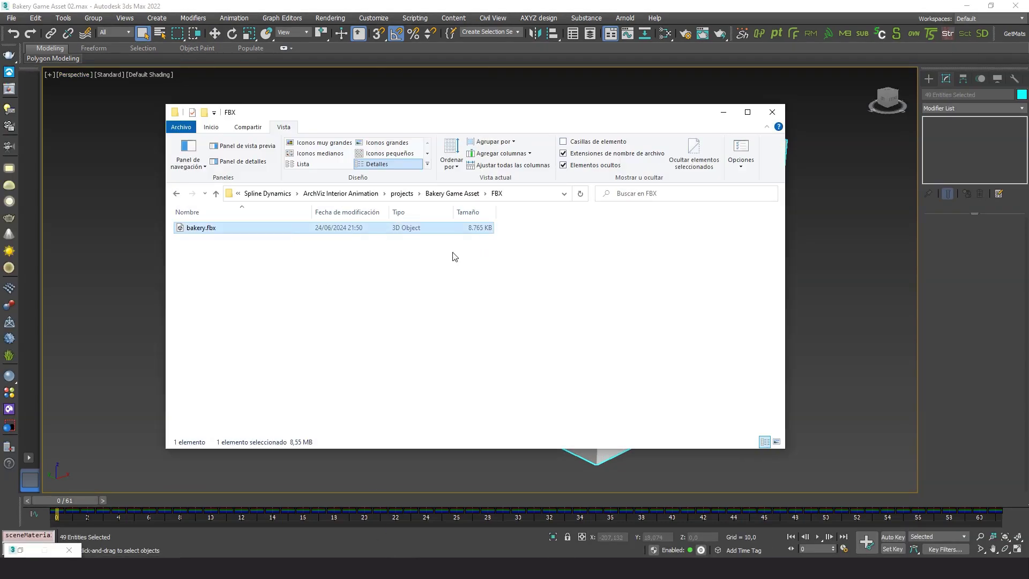
pyautogui.click(389, 277)
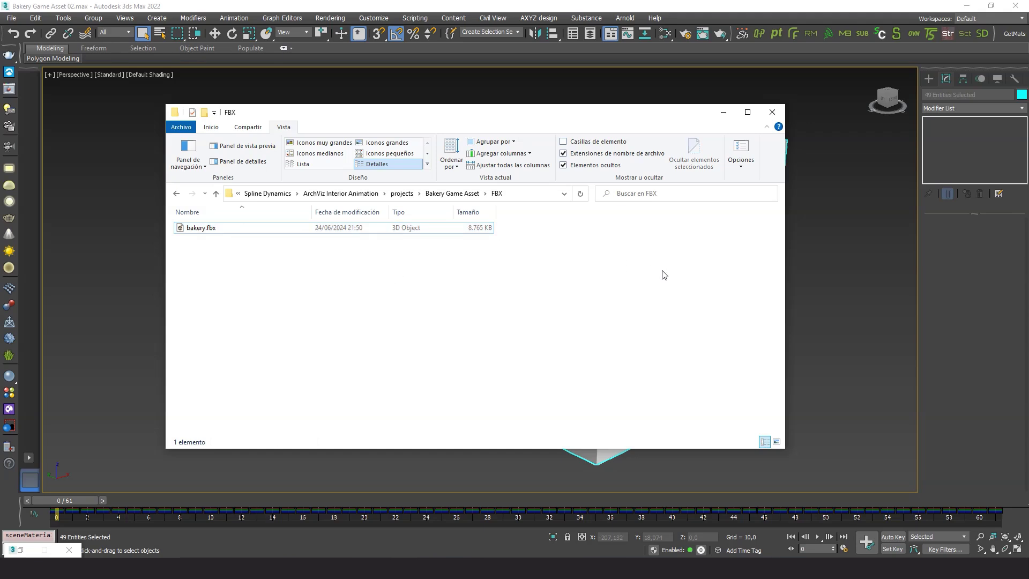
pyautogui.click(723, 114)
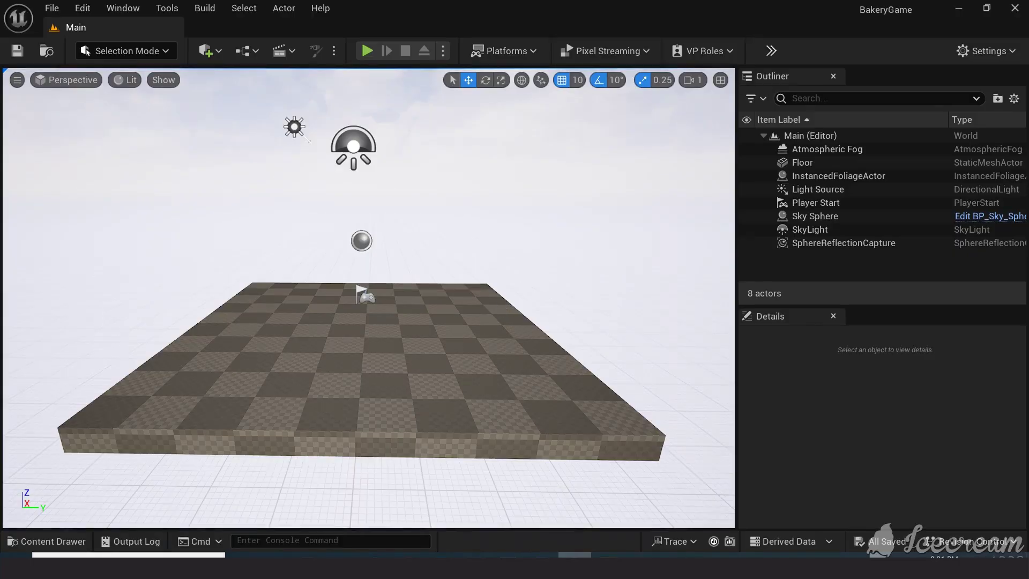
pyautogui.scroll(2, 369, 297)
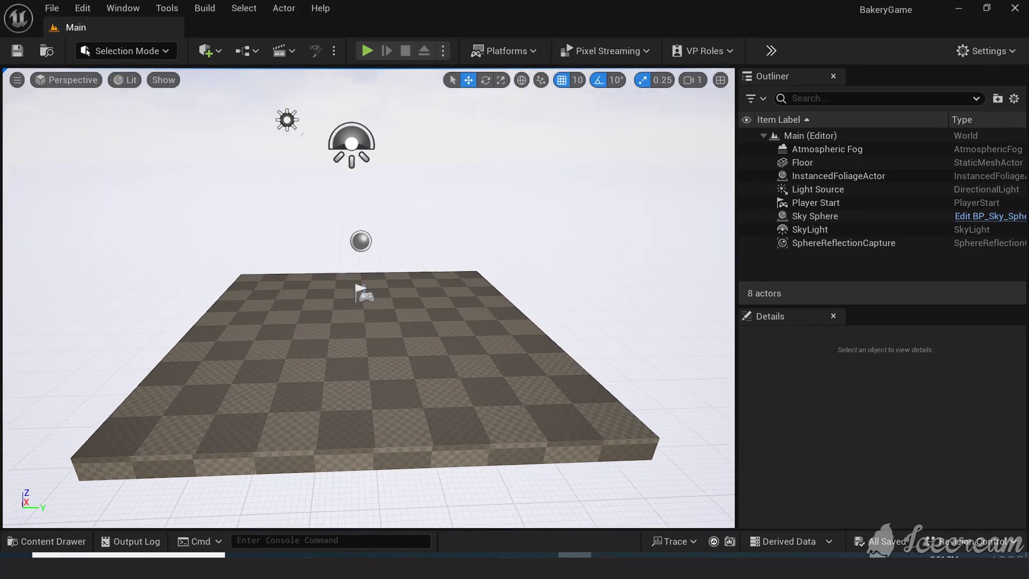
# Create a new folder named Bakery under Content in the Content Drawer.
pyautogui.hotkey('ctrl', 'space')
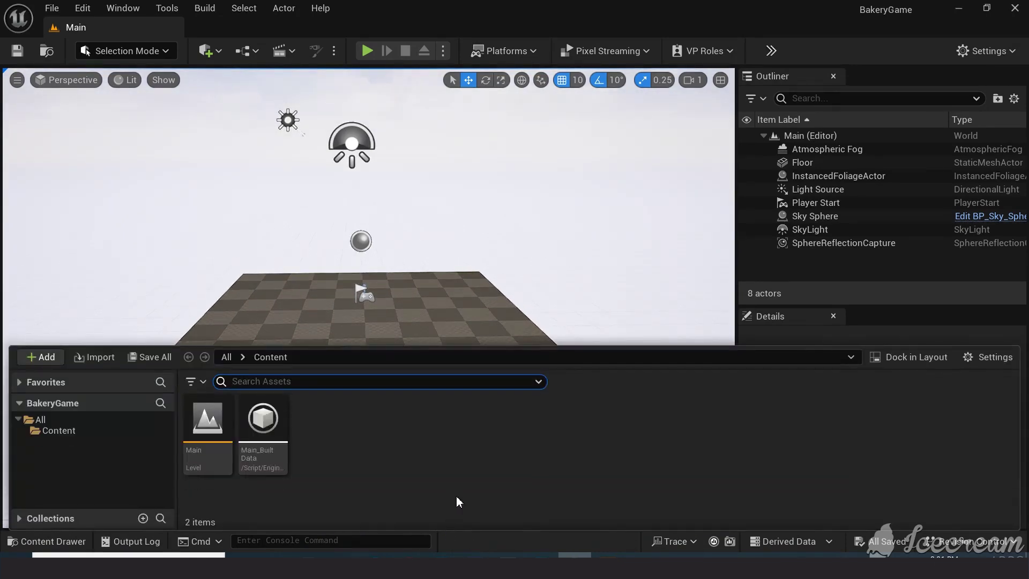
pyautogui.click(77, 432)
pyautogui.rightClick(400, 464)
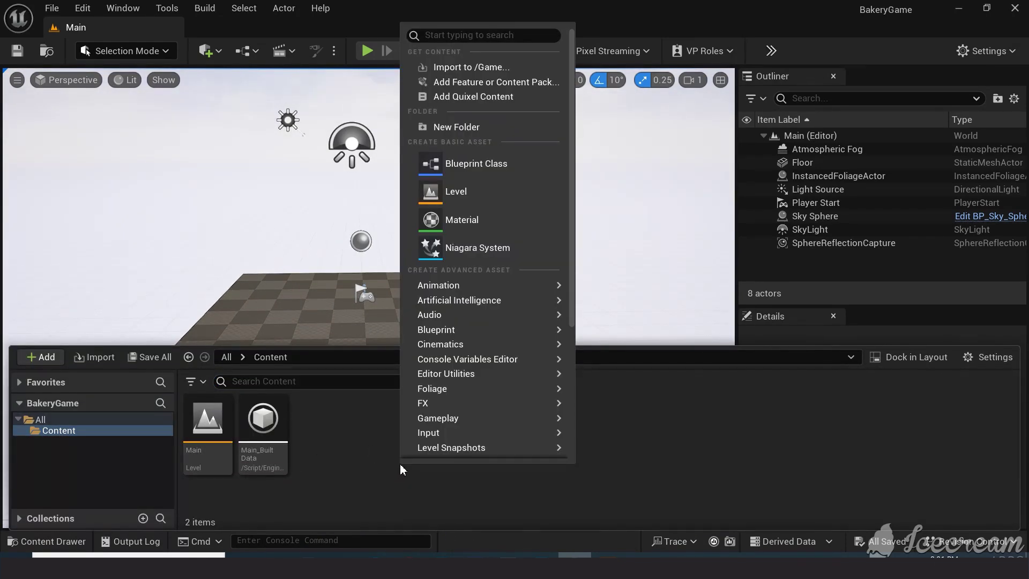
pyautogui.click(456, 127)
pyautogui.write('Bakery')
pyautogui.press('Return')
# Drag bakery.fbx from Explorer into the Bakery folder to import it.
pyautogui.doubleClick(205, 428)
pyautogui.click(342, 555)
pyautogui.moveTo(300, 202); pyautogui.dragTo(347, 512)
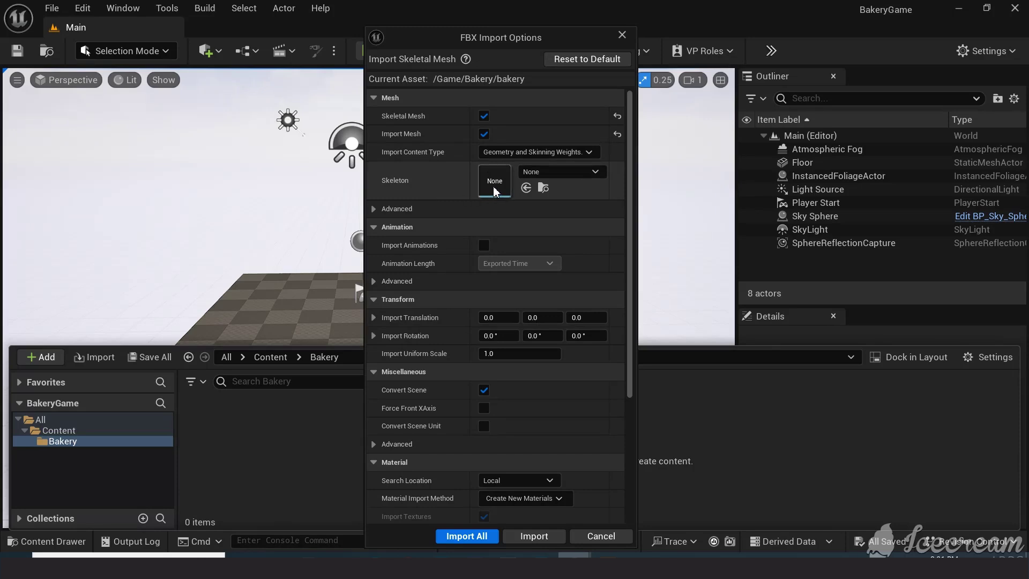
# Import bakery.fbx as a skeletal mesh with Import Animations enabled.
pyautogui.click(484, 245)
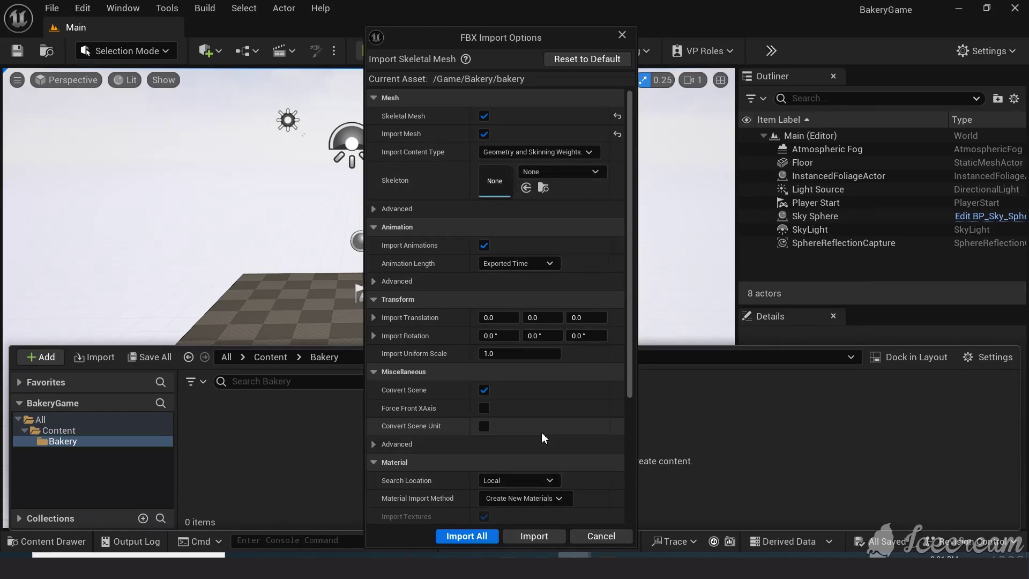
pyautogui.click(536, 537)
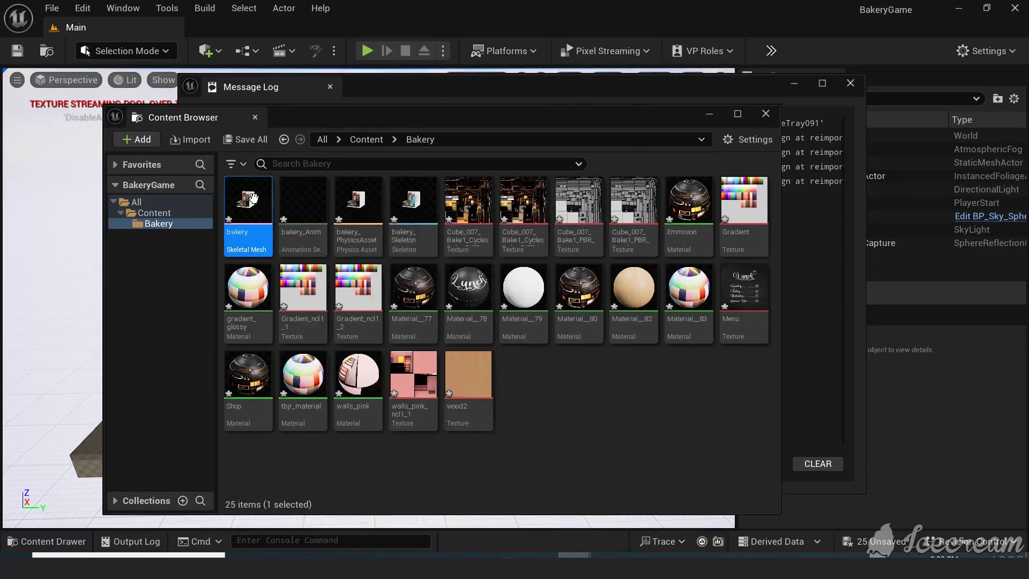
# Inspect the imported bakery_Anim, bakery_PhysicsAsset and bakery_Skeleton assets, then deselect them.
pyautogui.moveTo(238, 218)
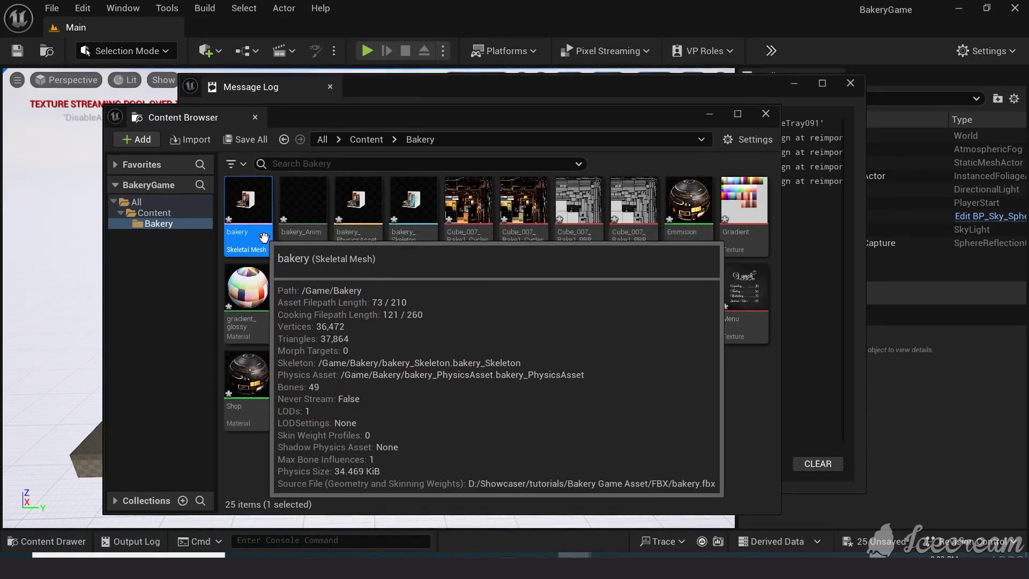
pyautogui.click(302, 217)
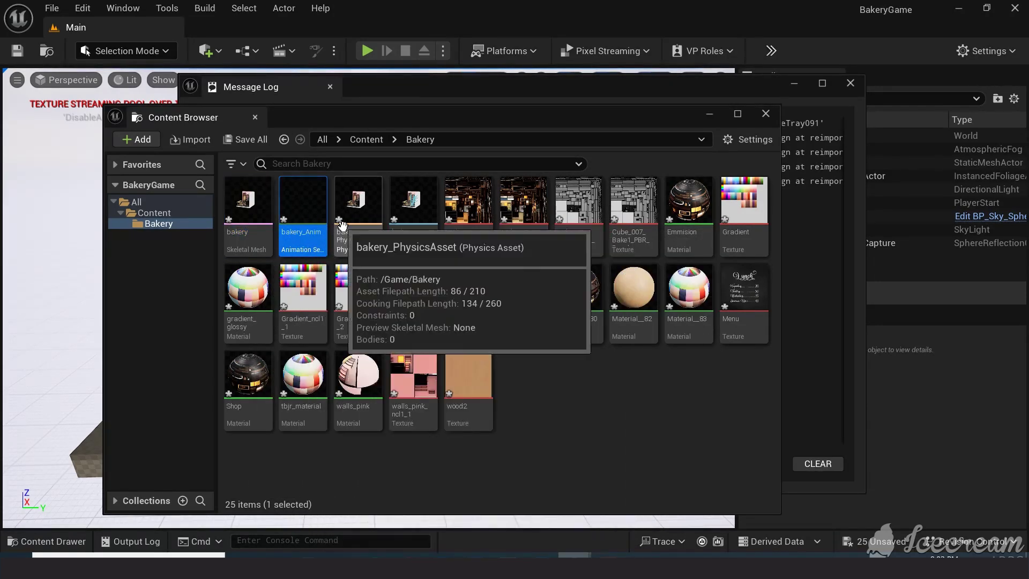
pyautogui.click(342, 225)
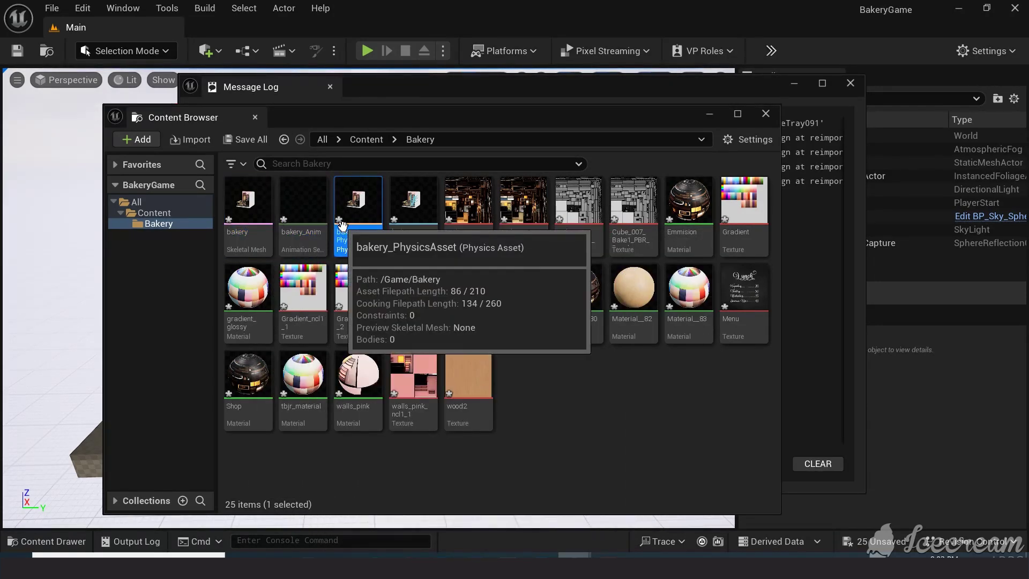
pyautogui.click(412, 199)
pyautogui.click(578, 429)
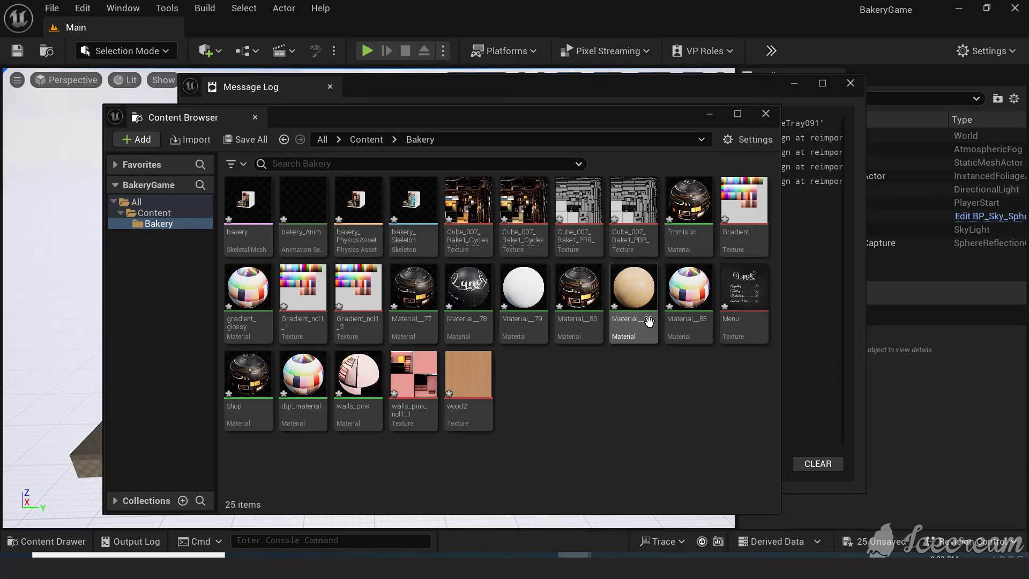
# Review the bind pose warning, clear the FBX Import messages and close the Message Log.
pyautogui.click(825, 194)
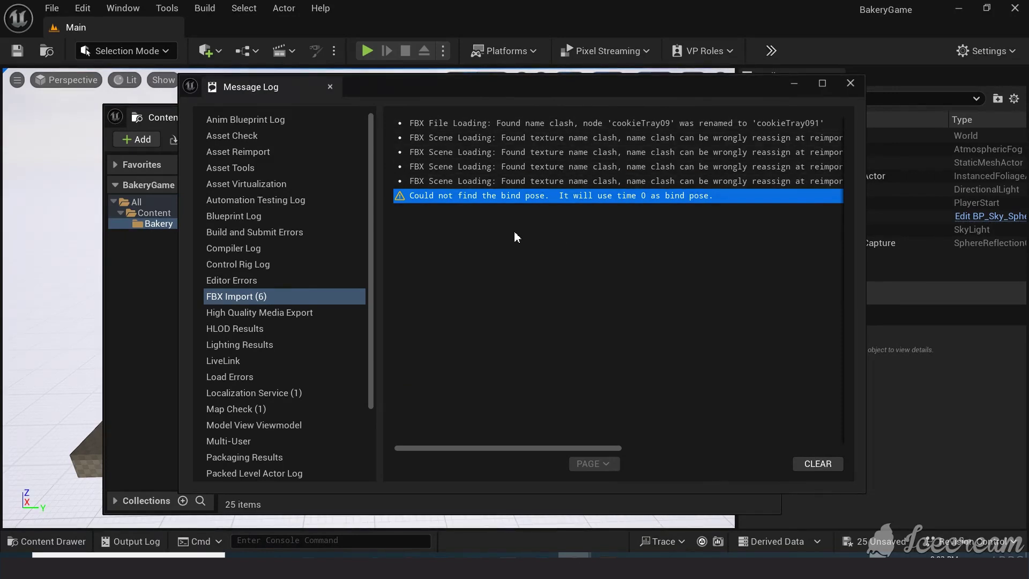
pyautogui.click(820, 464)
pyautogui.click(857, 86)
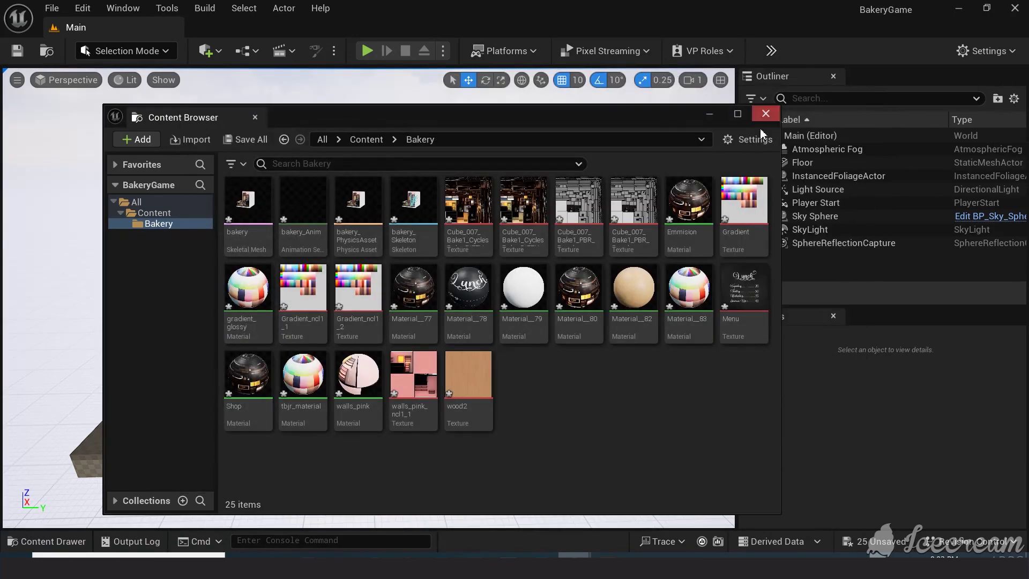
# Open the bakery skeletal mesh, dock its editor beside Main and close the floating Content Browser.
pyautogui.click(264, 216)
pyautogui.doubleClick(263, 214)
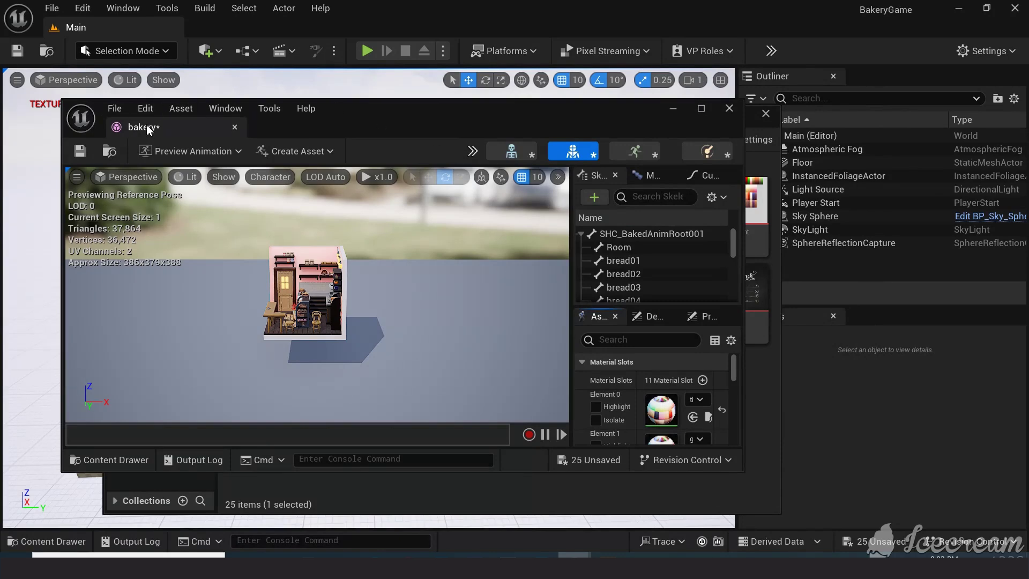
pyautogui.moveTo(156, 133); pyautogui.dragTo(230, 29)
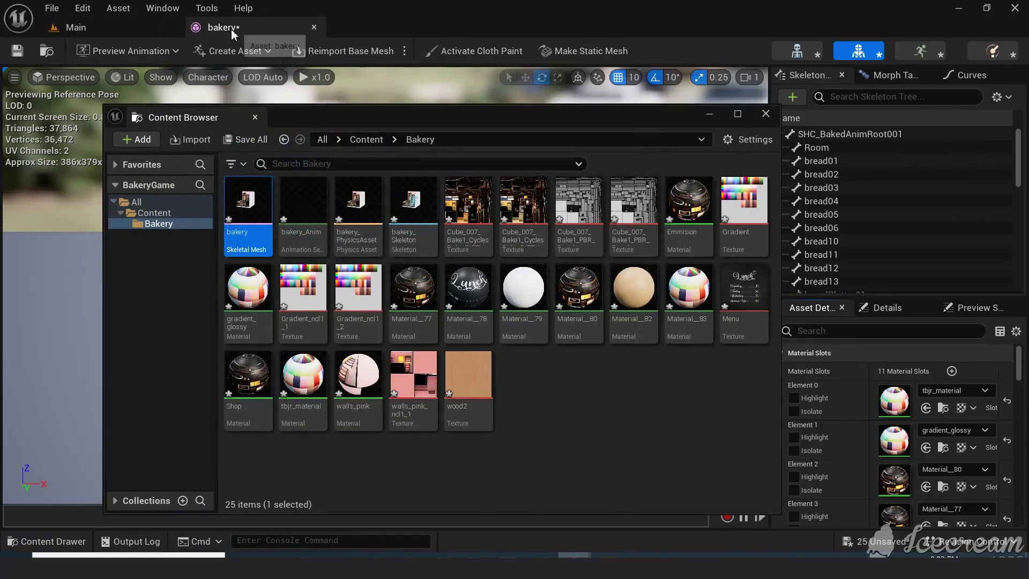
pyautogui.click(765, 114)
# Orbit the preview to face the room's door wall and show the Bakery assets in the content drawer.
pyautogui.scroll(5, 393, 344)
pyautogui.moveTo(393, 343); pyautogui.dragTo(313, 340)
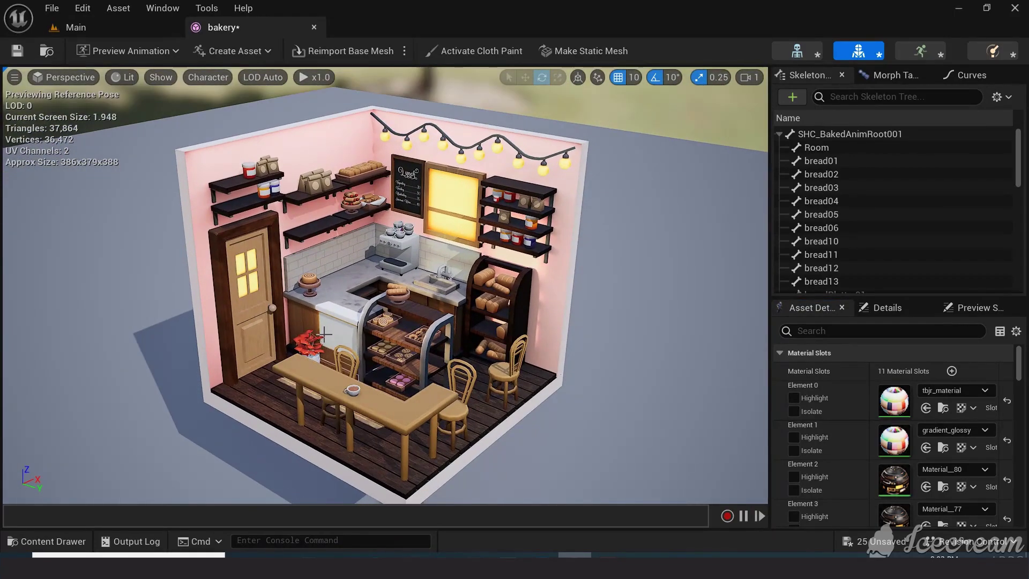
pyautogui.scroll(-4, 324, 334)
pyautogui.moveTo(366, 374); pyautogui.dragTo(289, 363)
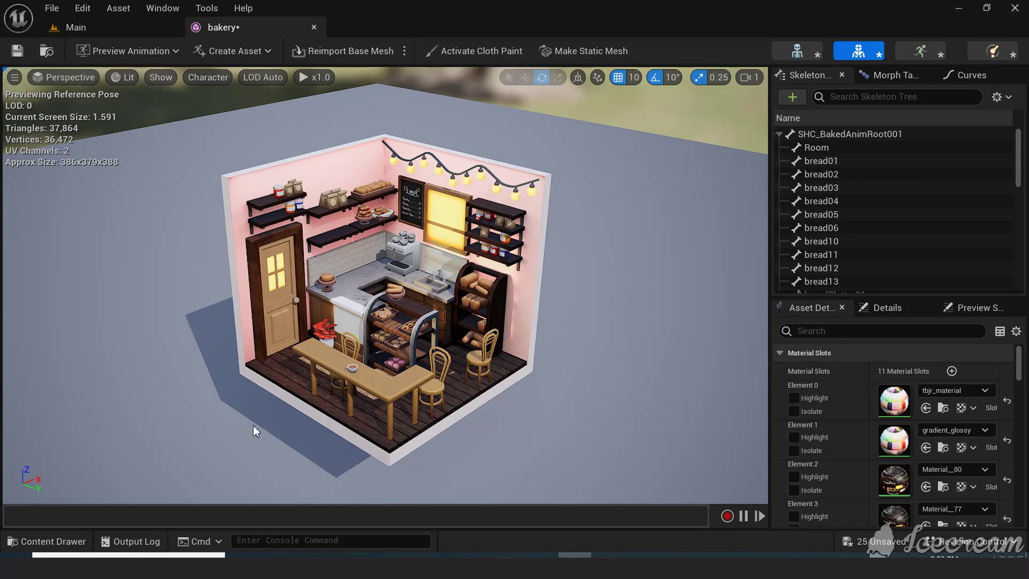
pyautogui.hotkey('ctrl', 'space')
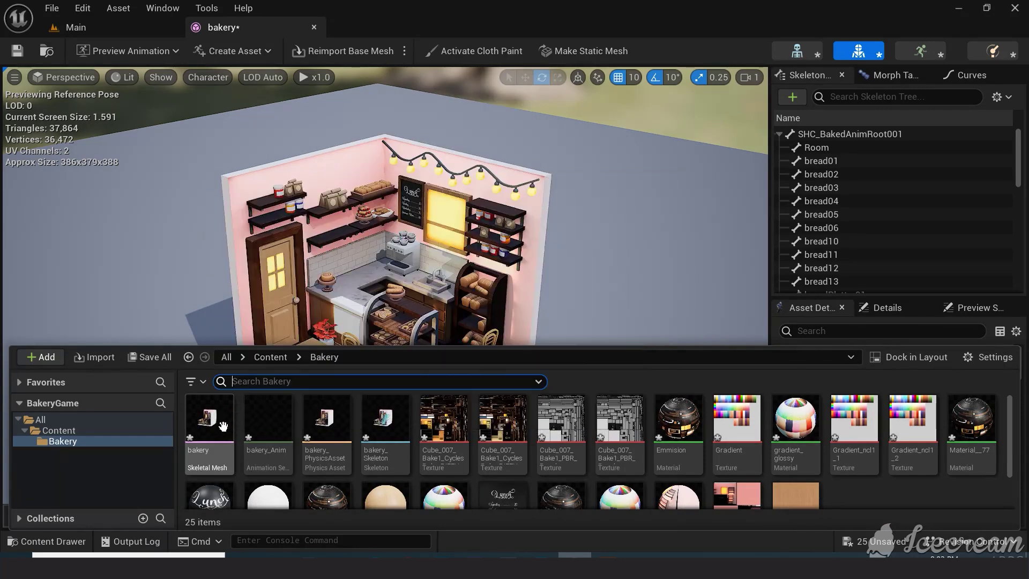
# Assign bakery_Skeleton to the bakery skeletal mesh and accept.
pyautogui.rightClick(222, 427)
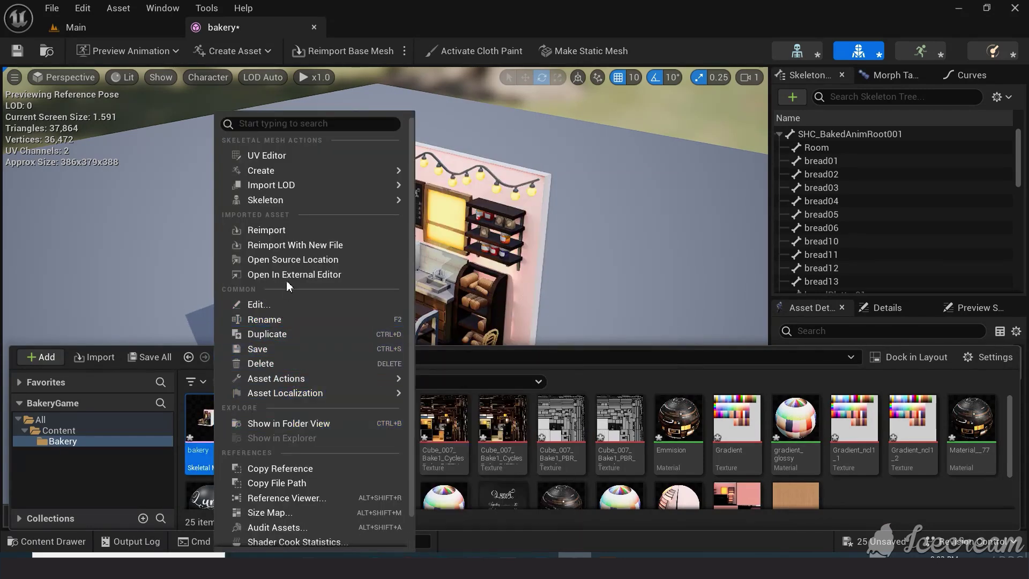
pyautogui.moveTo(313, 203)
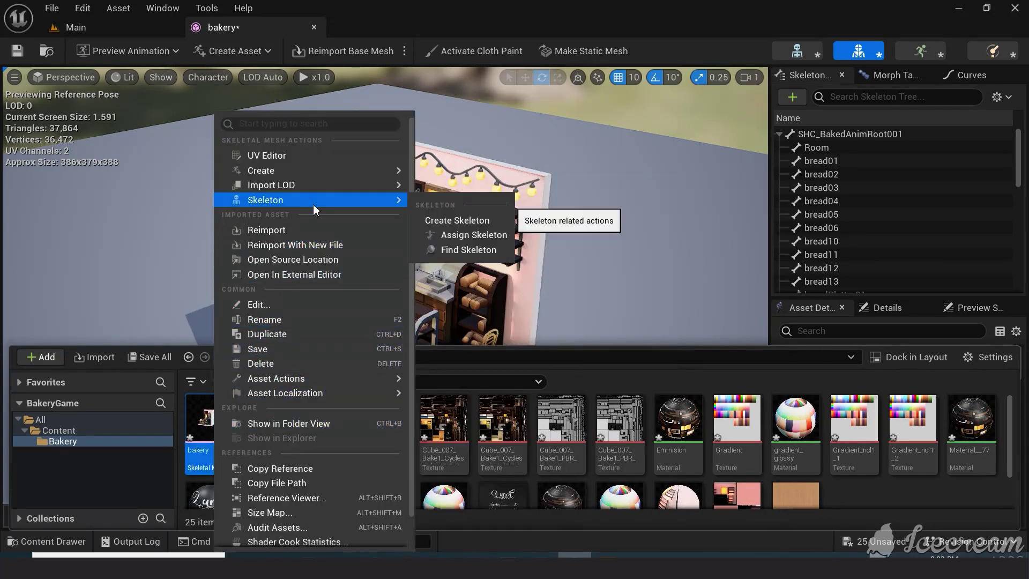
pyautogui.click(439, 236)
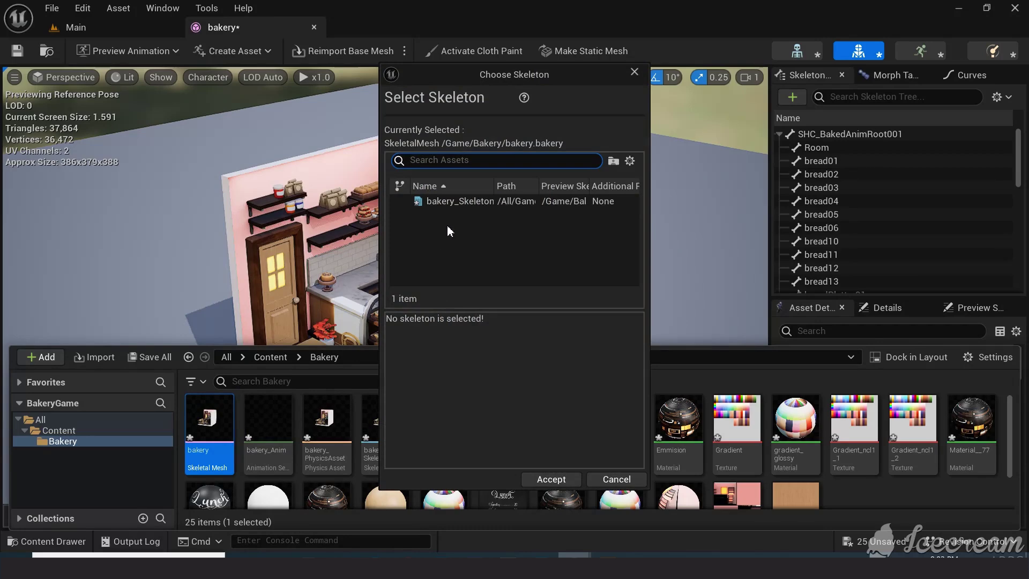
pyautogui.click(460, 202)
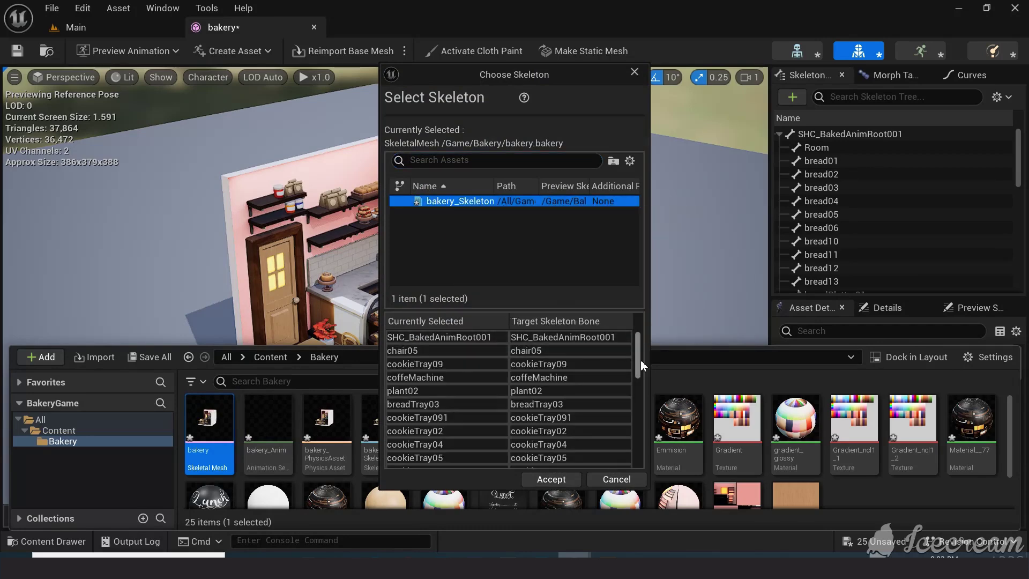
pyautogui.moveTo(641, 359); pyautogui.dragTo(642, 468)
pyautogui.click(552, 480)
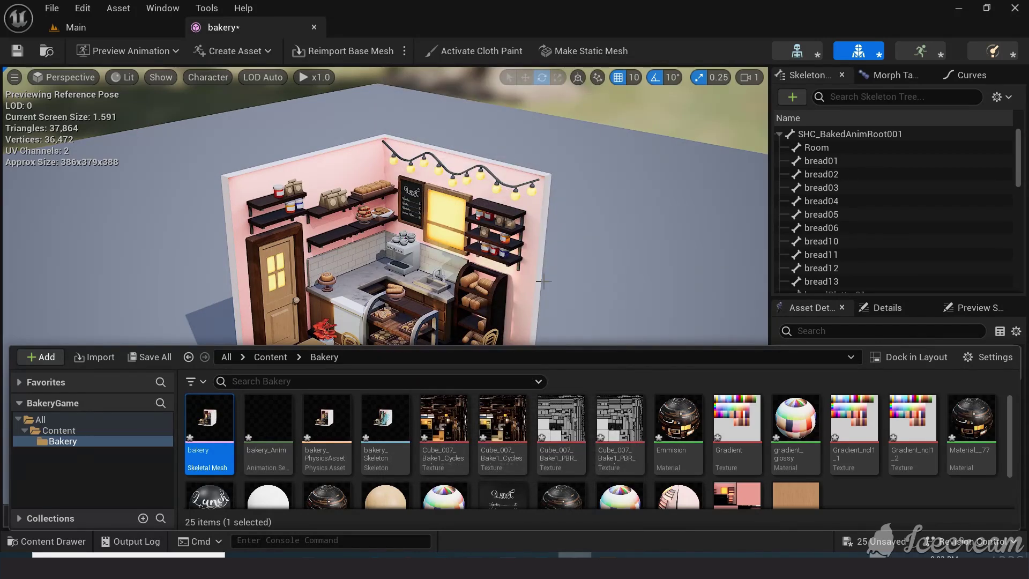
# Set the mesh editor's preview animation to bakery_Anim and orbit around the animated room.
pyautogui.click(240, 33)
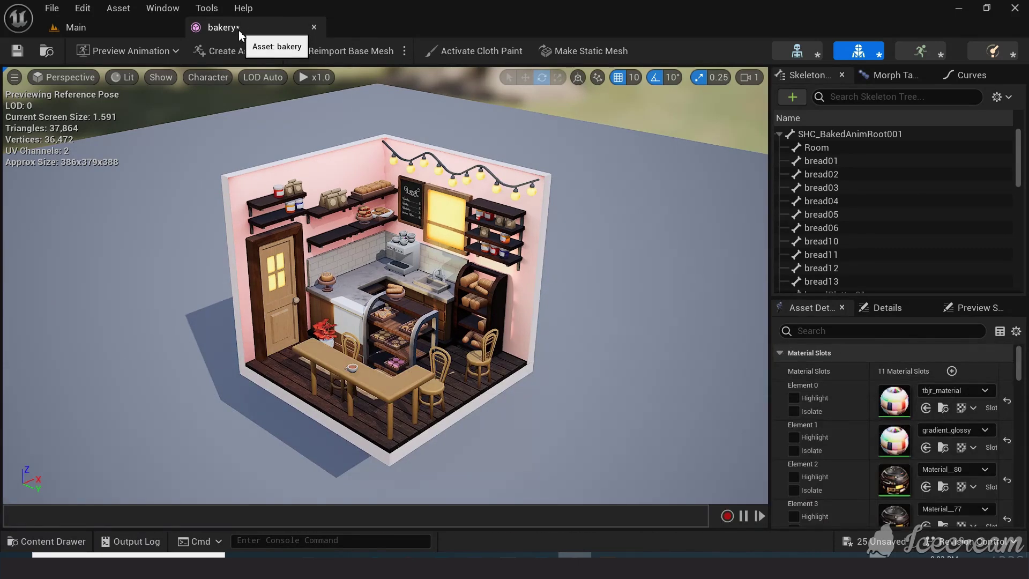
pyautogui.click(147, 56)
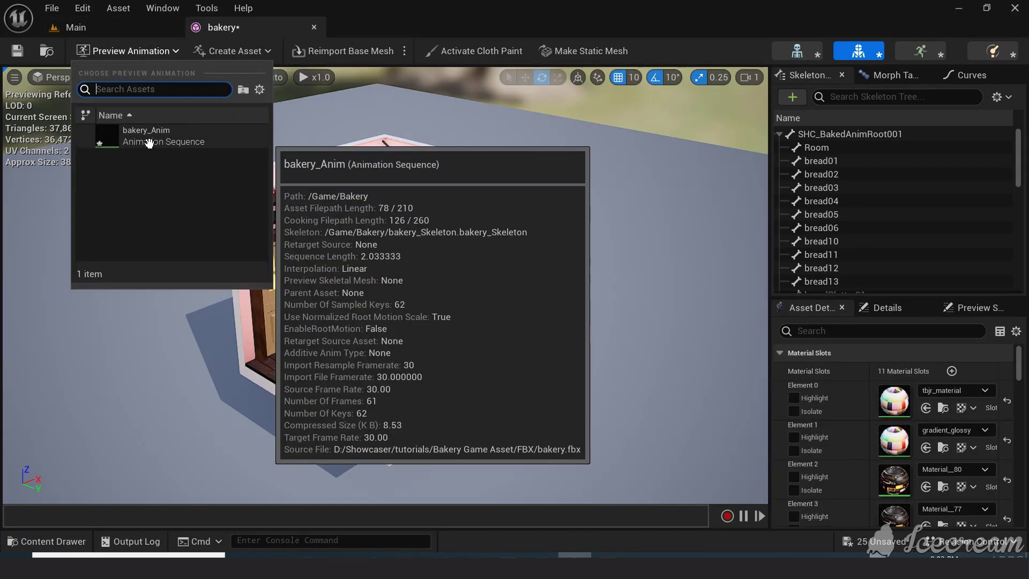
pyautogui.click(149, 143)
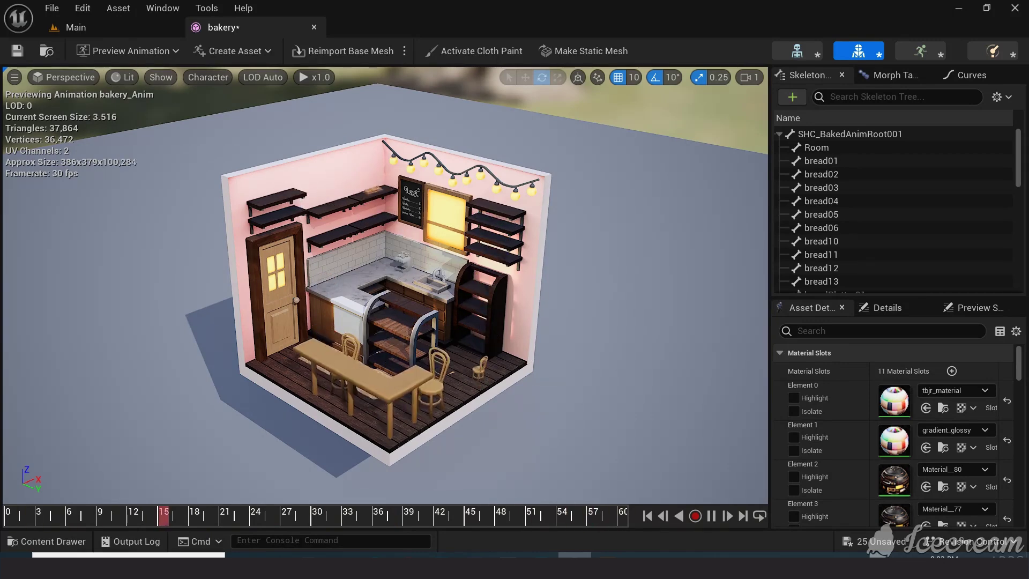
pyautogui.moveTo(243, 337); pyautogui.dragTo(615, 357)
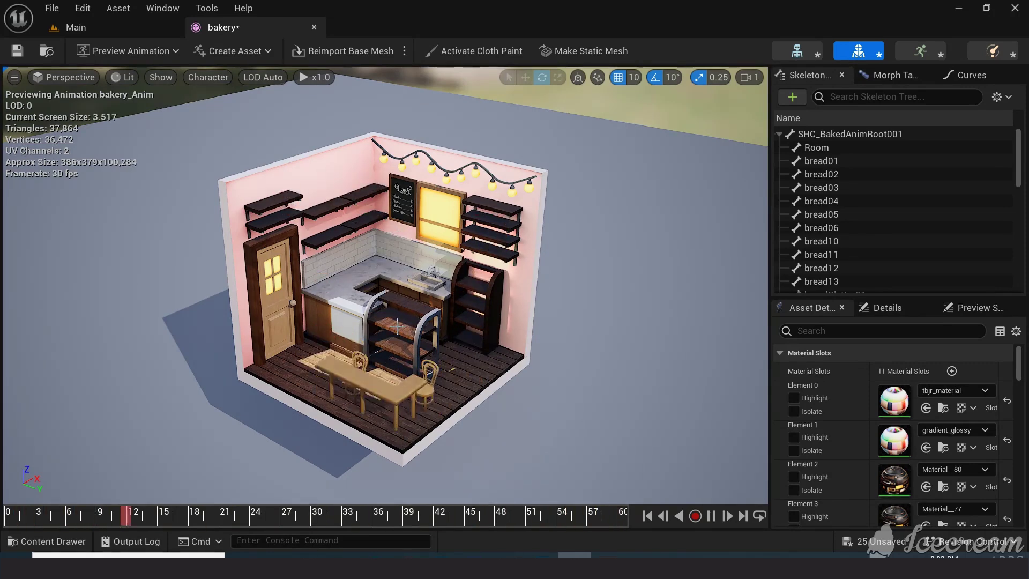
pyautogui.scroll(2, 397, 325)
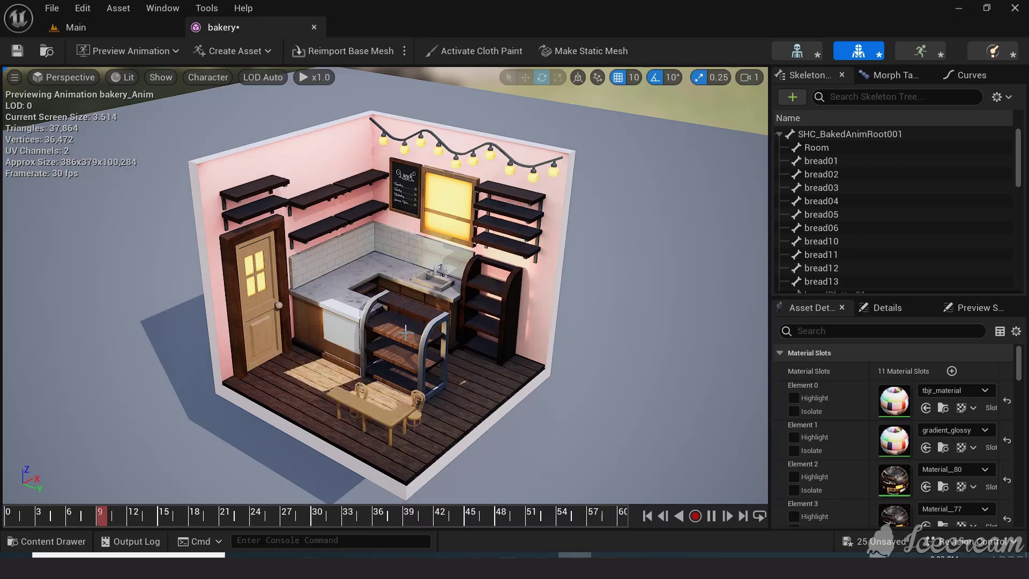